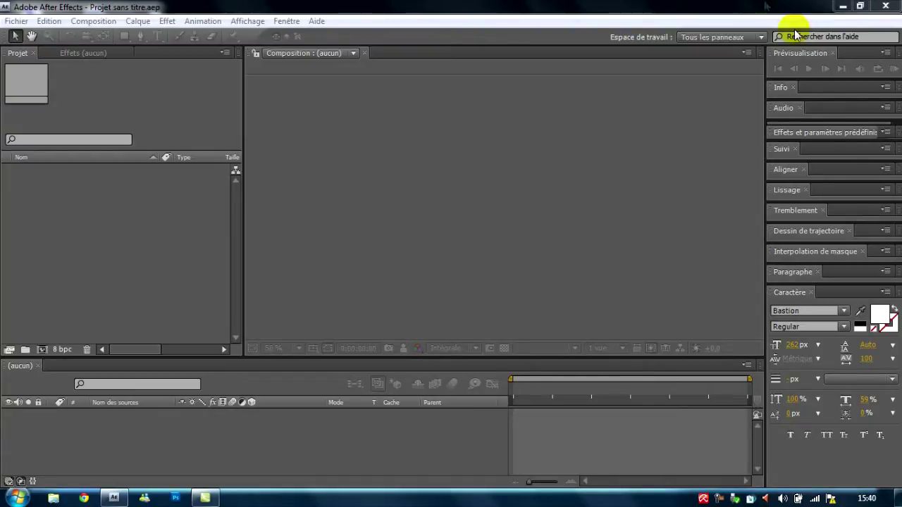
Step: Create a new empty project
{"action": "left_click", "coordinate": [148, 264]}
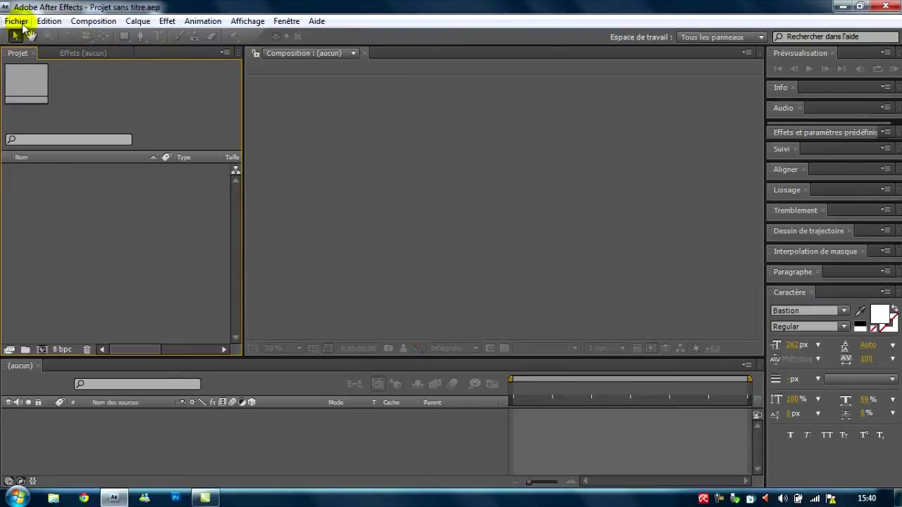
{"action": "left_click", "coordinate": [19, 21]}
{"action": "mouse_move", "coordinate": [50, 35]}
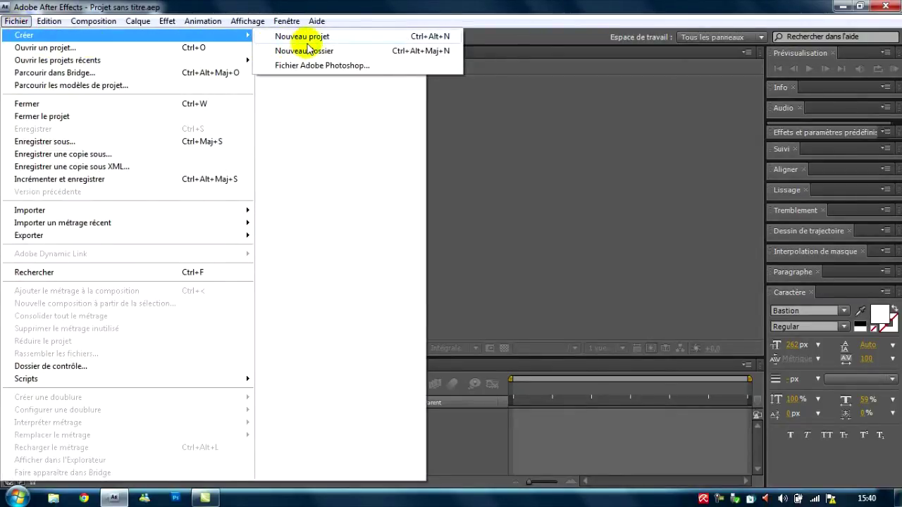
{"action": "left_click", "coordinate": [303, 37]}
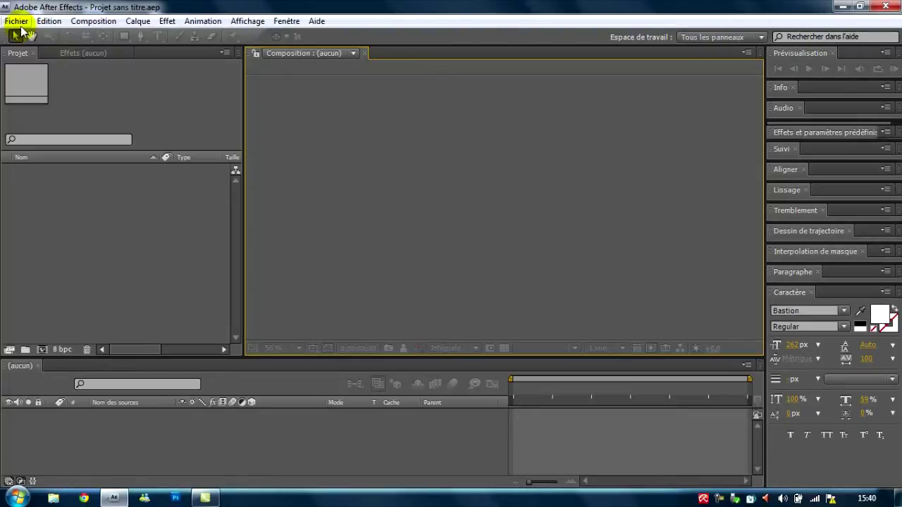
Step: Import the footage file named vidéo from the desktop into the project
{"action": "left_click", "coordinate": [17, 21]}
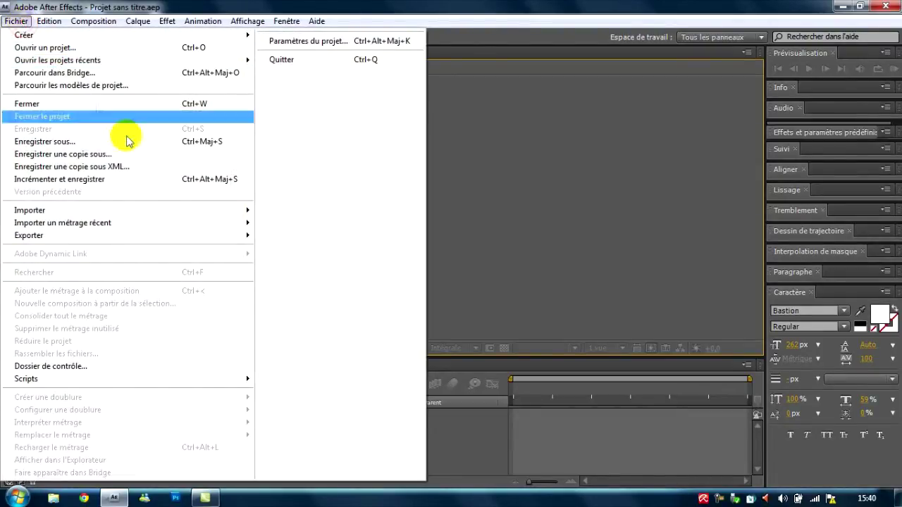
{"action": "mouse_move", "coordinate": [229, 215]}
{"action": "left_click", "coordinate": [290, 211]}
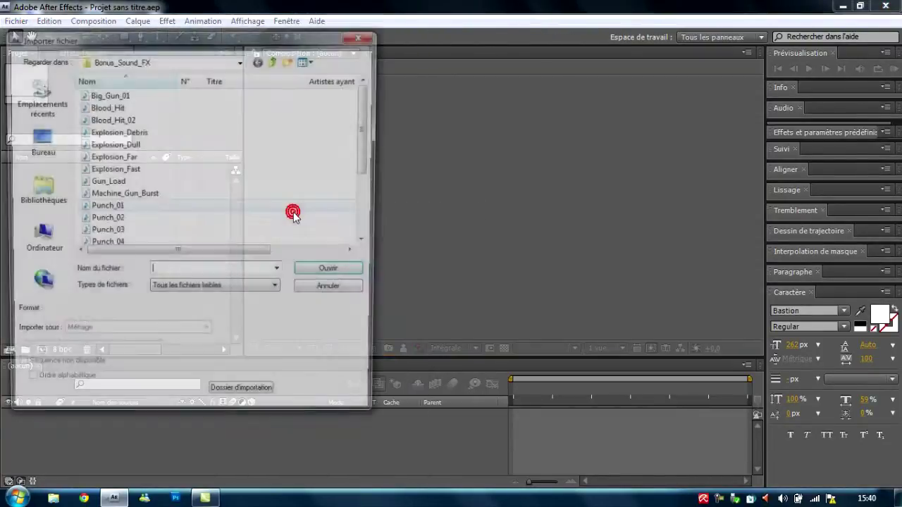
{"action": "left_click", "coordinate": [55, 152]}
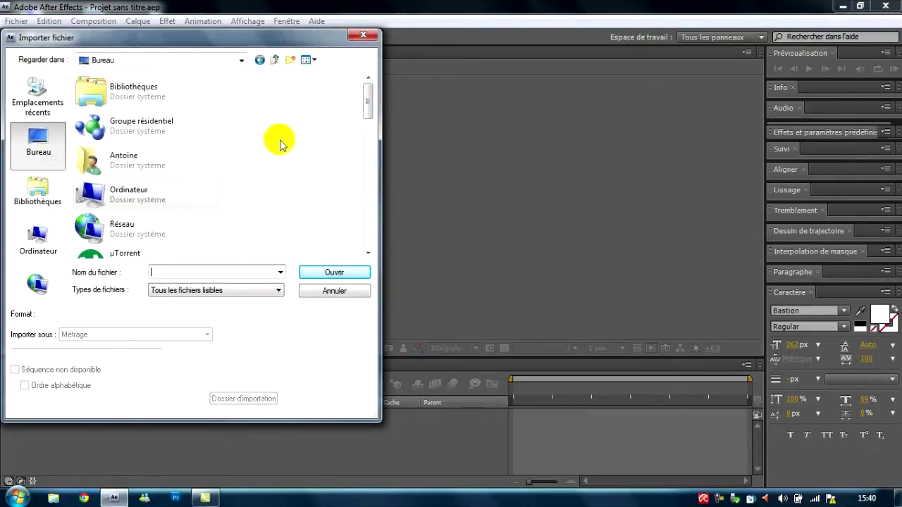
{"action": "left_click_drag", "start_coordinate": [367, 101], "coordinate": [357, 253]}
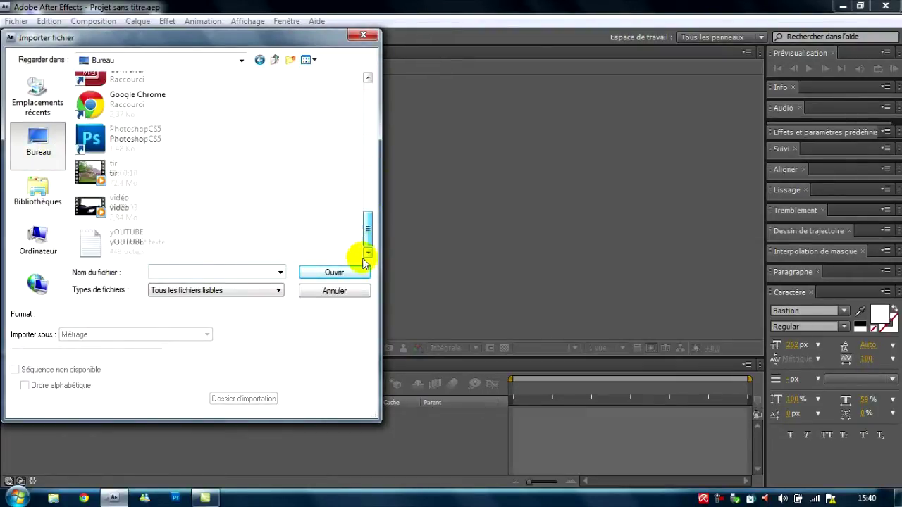
{"action": "double_click", "coordinate": [153, 206]}
{"action": "left_click", "coordinate": [155, 203]}
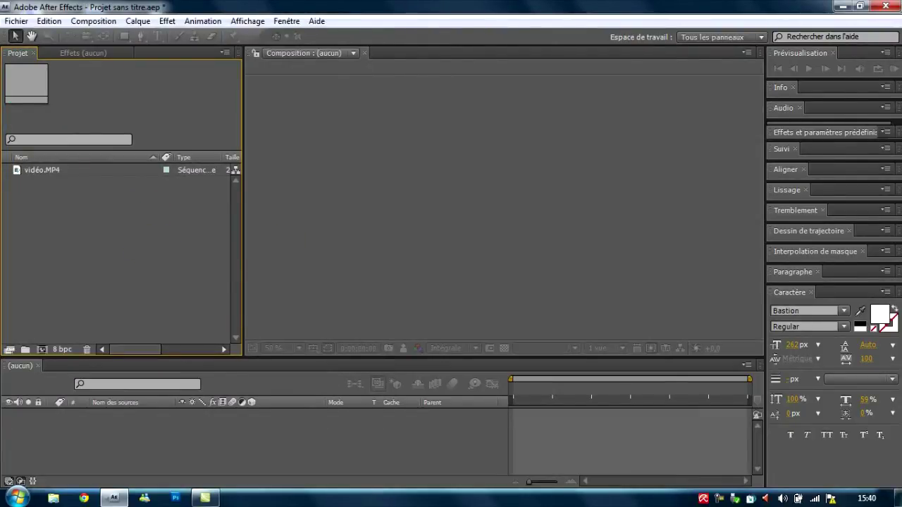
Step: Play the tir clip from the desktop in an enlarged media player, close it and return to After Effects
{"action": "left_click", "coordinate": [898, 499]}
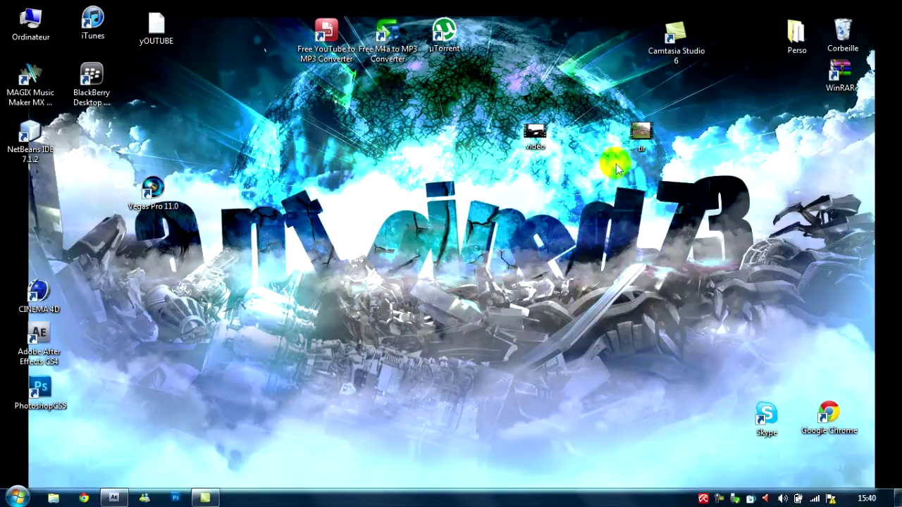
{"action": "double_click", "coordinate": [642, 135]}
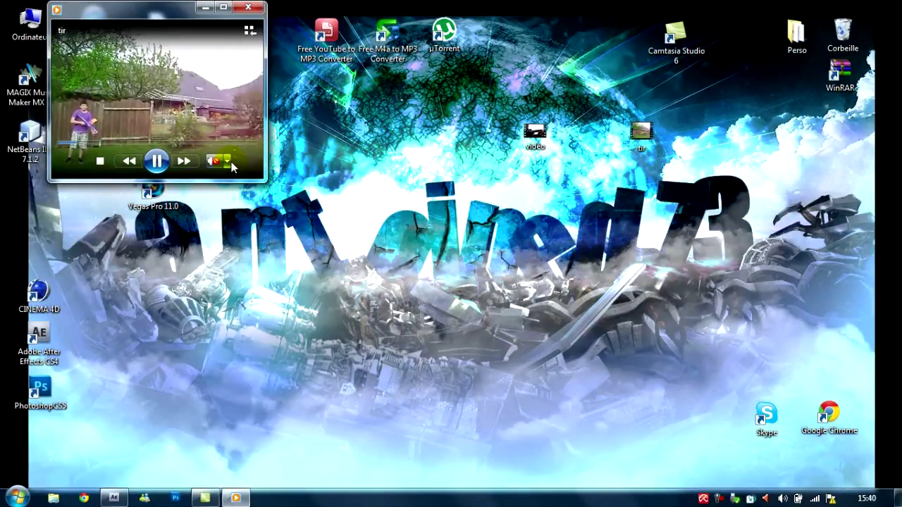
{"action": "left_click", "coordinate": [216, 161]}
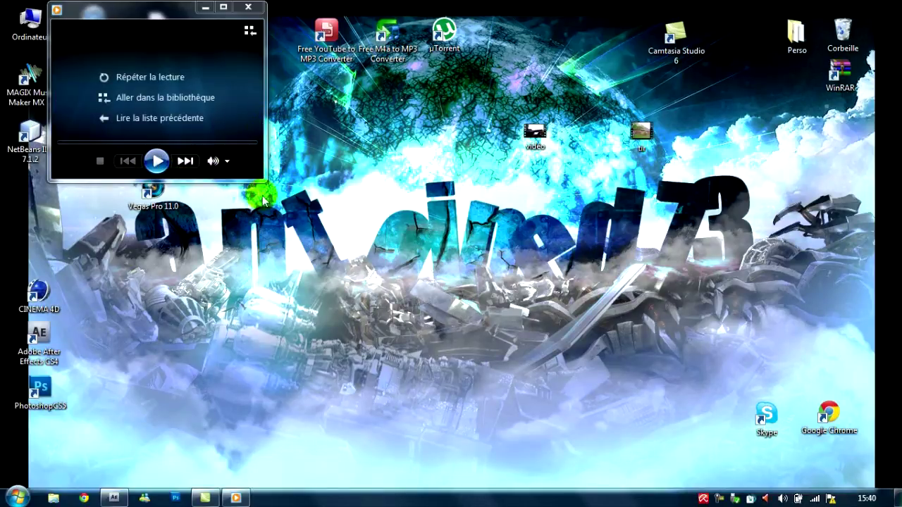
{"action": "left_click_drag", "start_coordinate": [266, 181], "coordinate": [339, 259]}
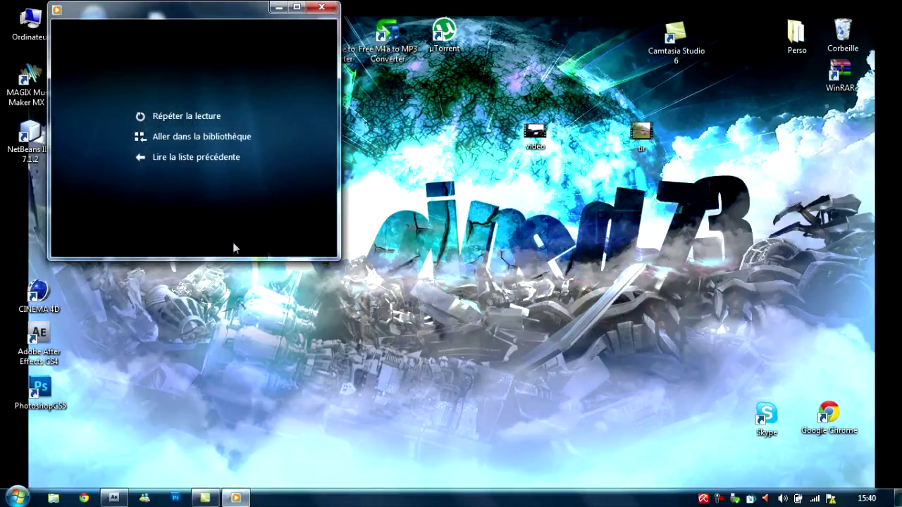
{"action": "left_click", "coordinate": [193, 239]}
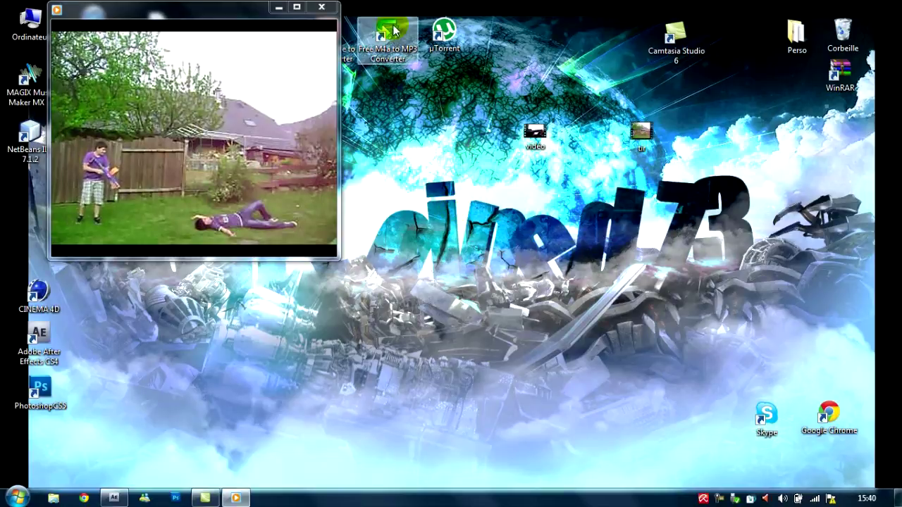
{"action": "left_click", "coordinate": [326, 10]}
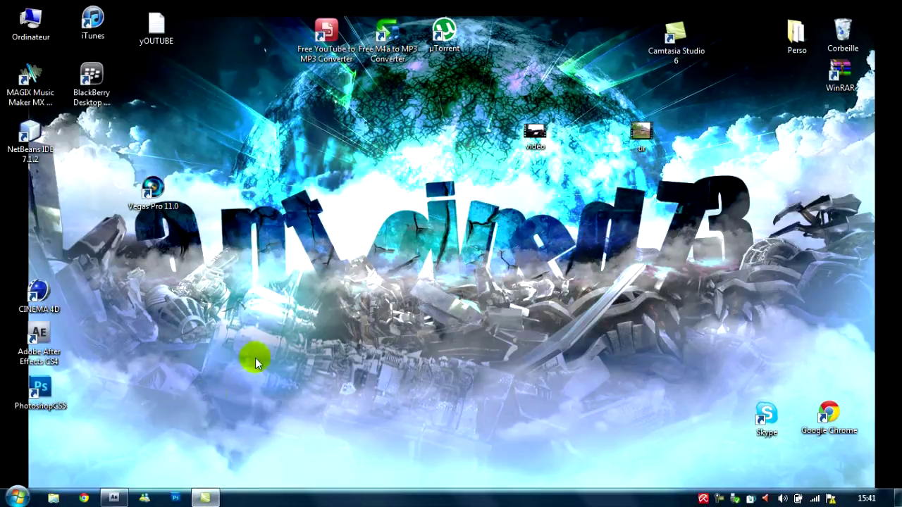
{"action": "left_click", "coordinate": [124, 499]}
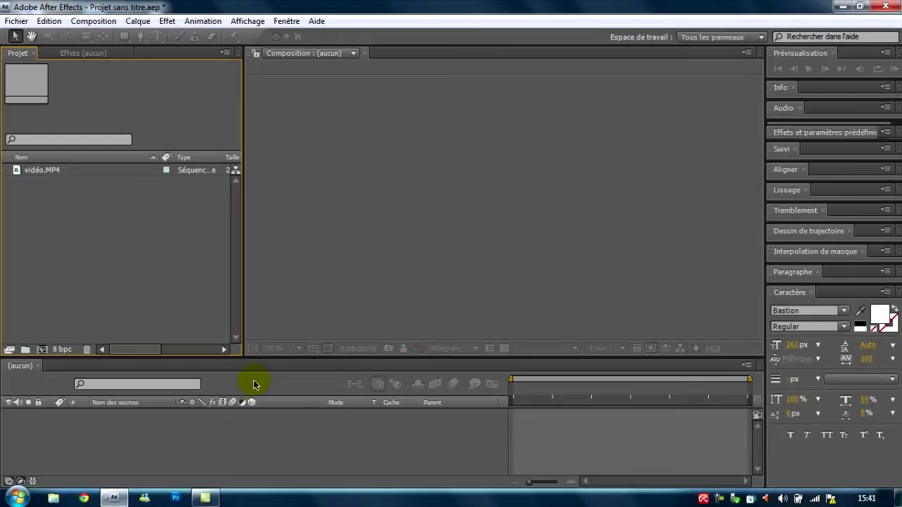
Step: Widen the project panel and create a composition from the vidéo.MP4 footage in the timeline
{"action": "left_click", "coordinate": [16, 21]}
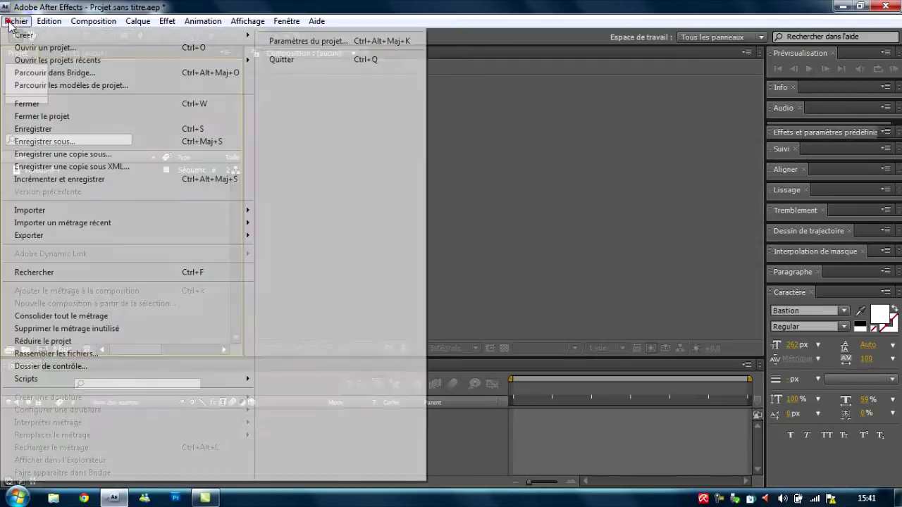
{"action": "left_click", "coordinate": [705, 263]}
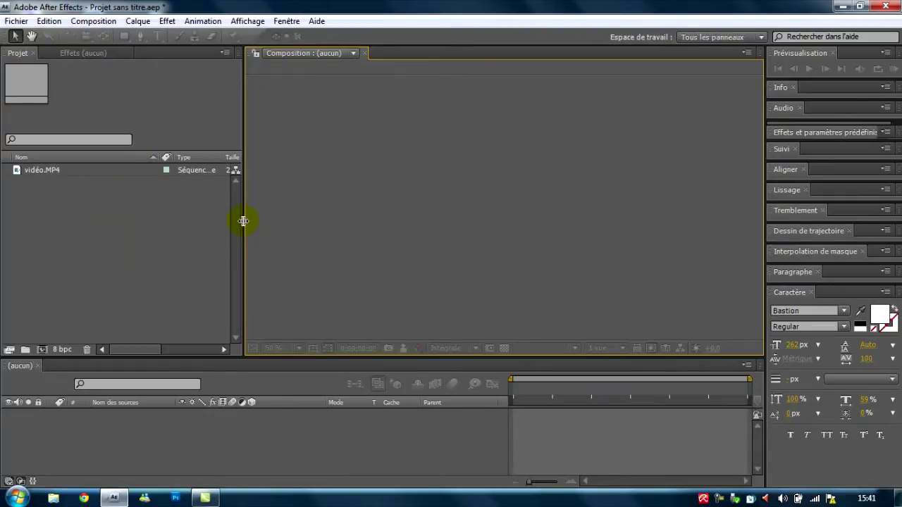
{"action": "left_click_drag", "start_coordinate": [243, 221], "coordinate": [270, 218]}
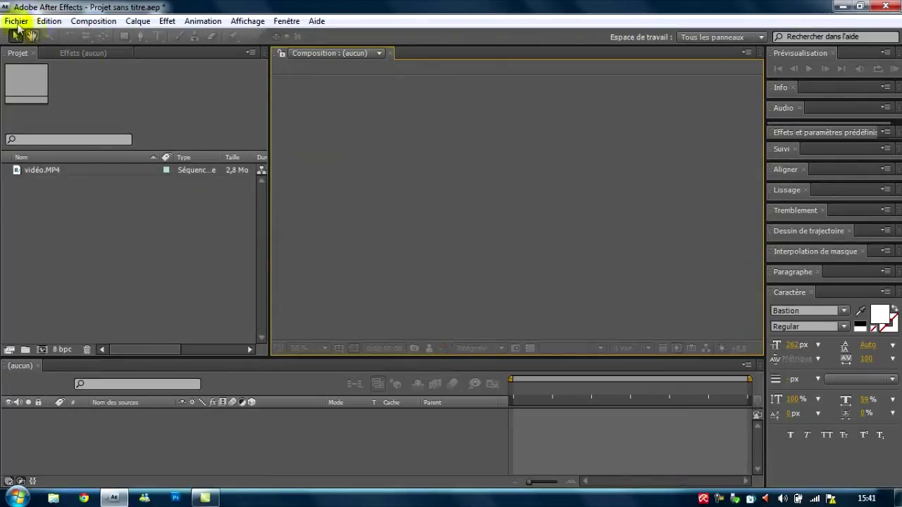
{"action": "left_click", "coordinate": [67, 174]}
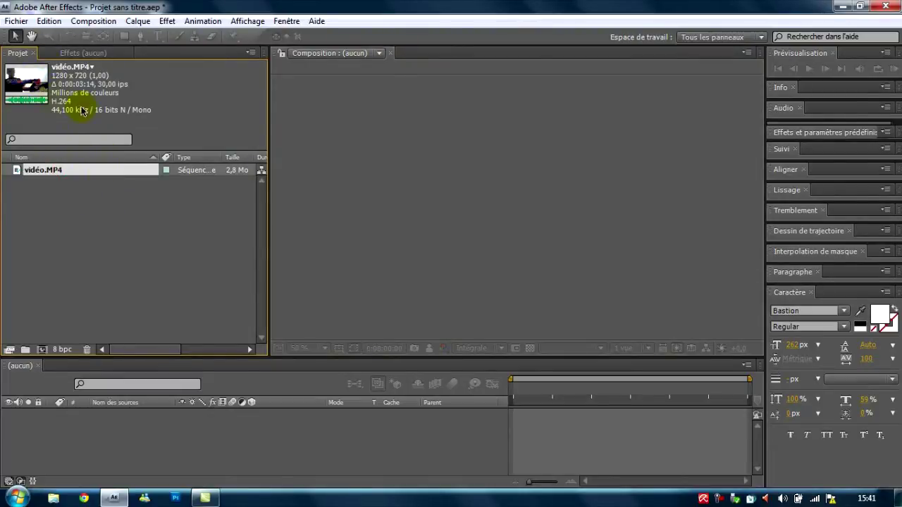
{"action": "left_click", "coordinate": [78, 171]}
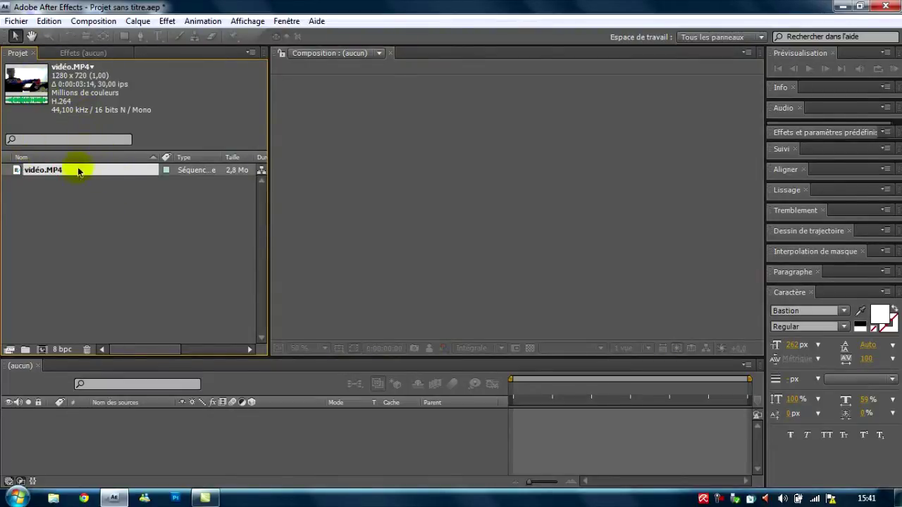
{"action": "left_click_drag", "start_coordinate": [73, 178], "coordinate": [145, 431]}
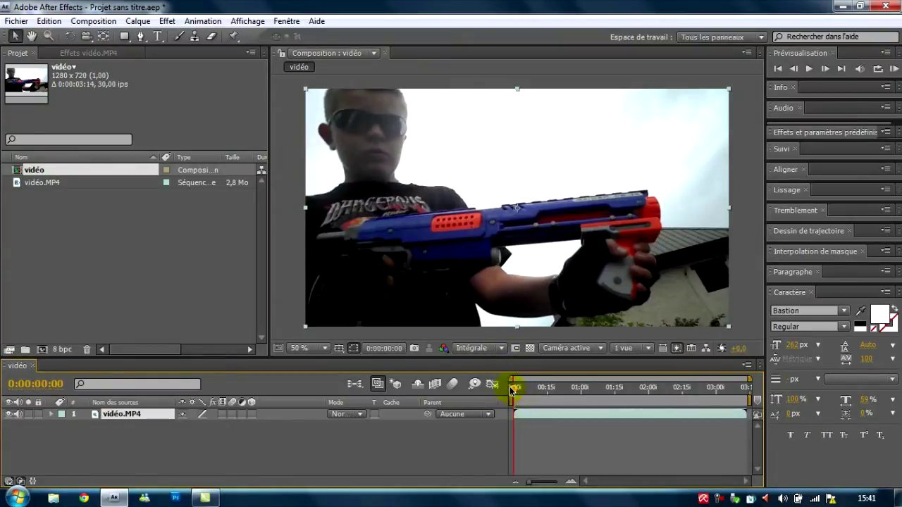
Step: Scrub through the vidéo composition to review the footage and return the time indicator to 0:00:00:00
{"action": "left_click_drag", "start_coordinate": [514, 392], "coordinate": [735, 379]}
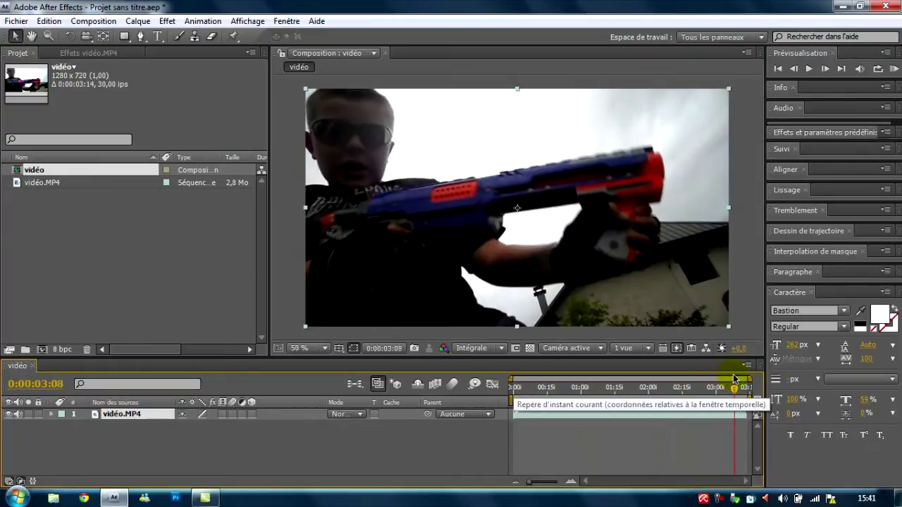
{"action": "left_click_drag", "start_coordinate": [745, 411], "coordinate": [509, 396]}
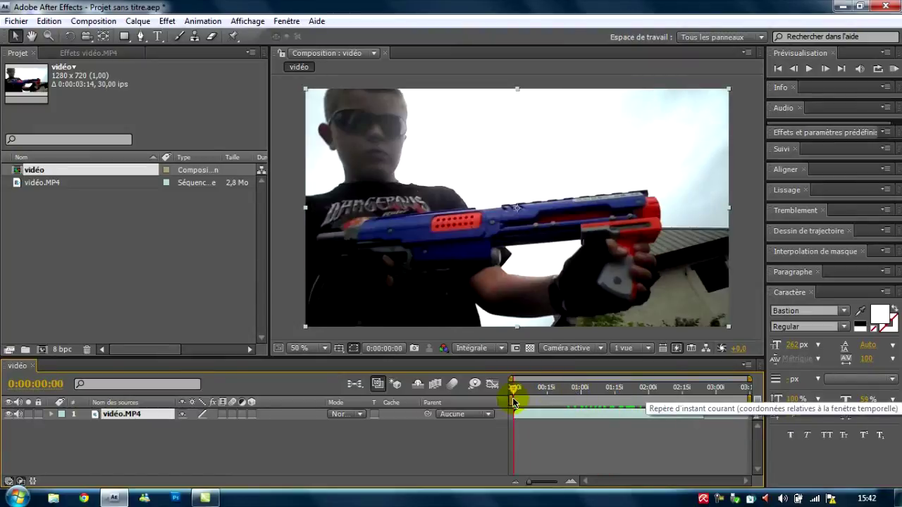
{"action": "left_click", "coordinate": [94, 242]}
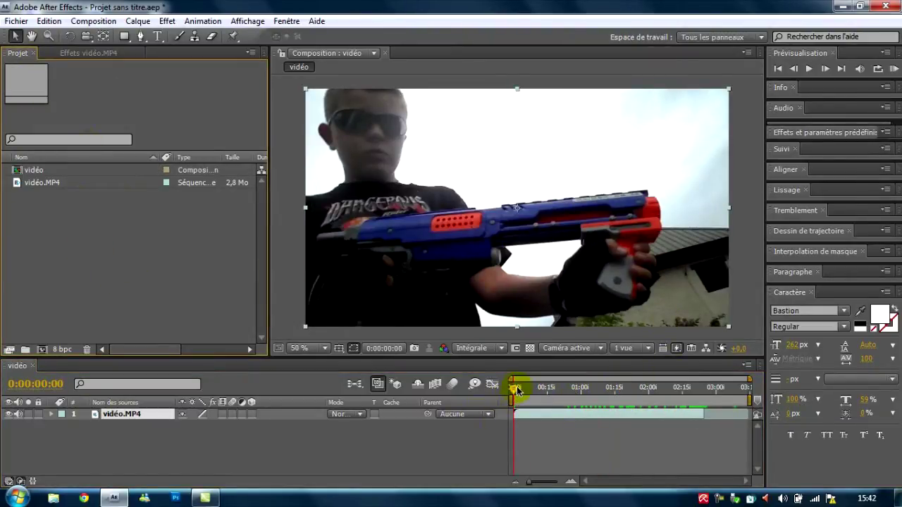
{"action": "mouse_move", "coordinate": [515, 389]}
{"action": "left_mouse_down"}
{"action": "mouse_move", "coordinate": [592, 396]}
{"action": "mouse_move", "coordinate": [508, 387]}
{"action": "left_mouse_up"}
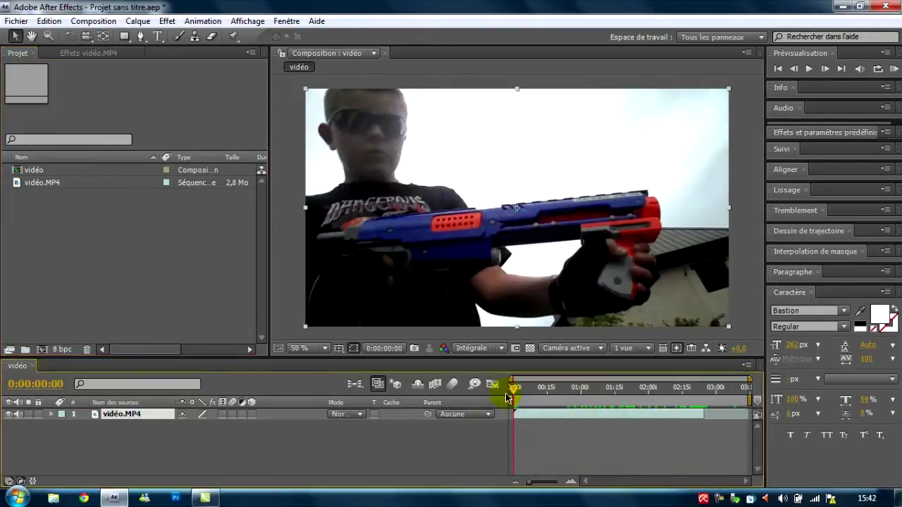
Step: Start another file import and browse to the Action Essentials folder on drive F:
{"action": "left_click", "coordinate": [18, 22]}
{"action": "mouse_move", "coordinate": [244, 209]}
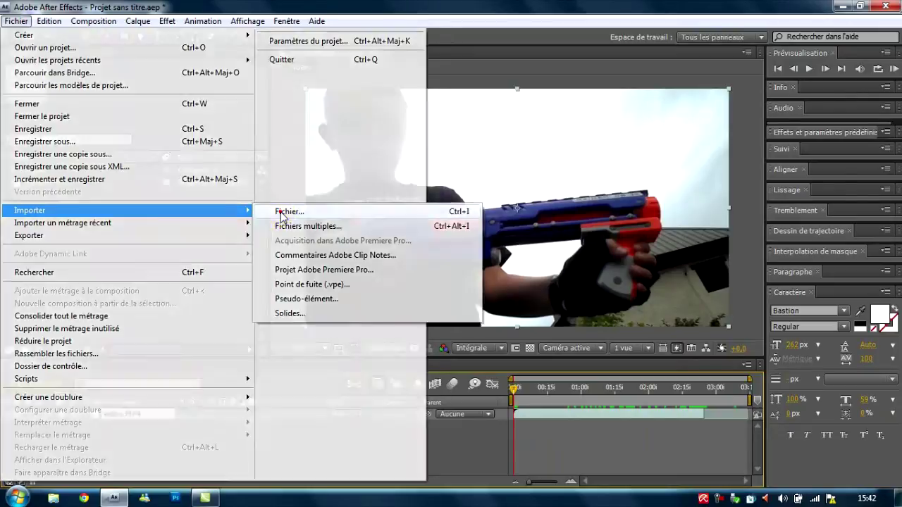
{"action": "left_click", "coordinate": [282, 213]}
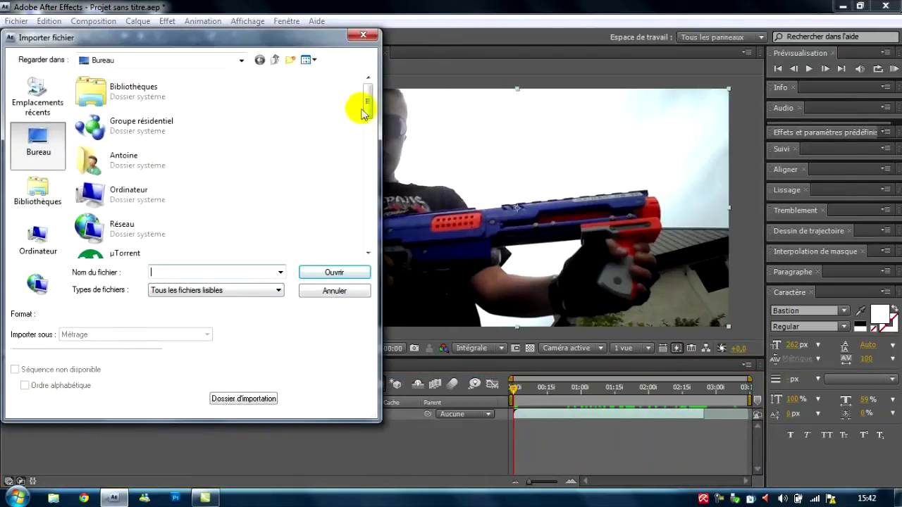
{"action": "left_click", "coordinate": [40, 199]}
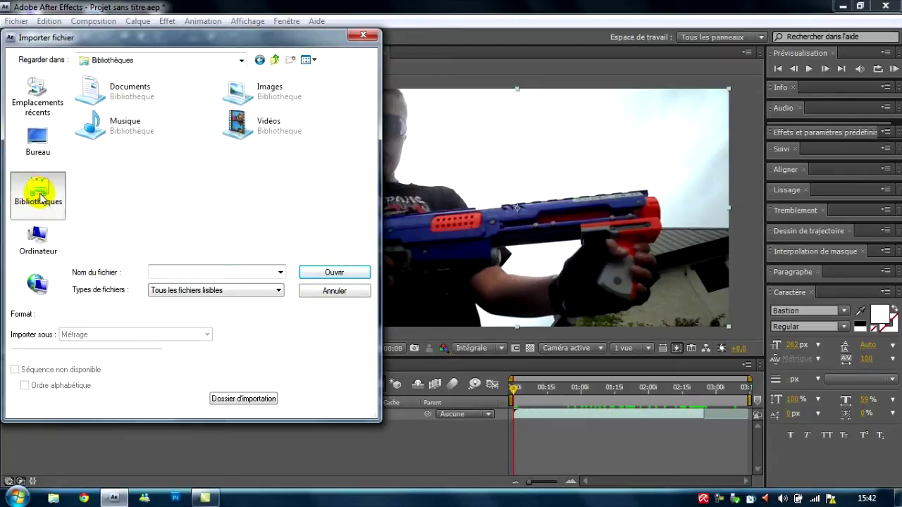
{"action": "left_click", "coordinate": [38, 143]}
{"action": "left_click", "coordinate": [37, 238]}
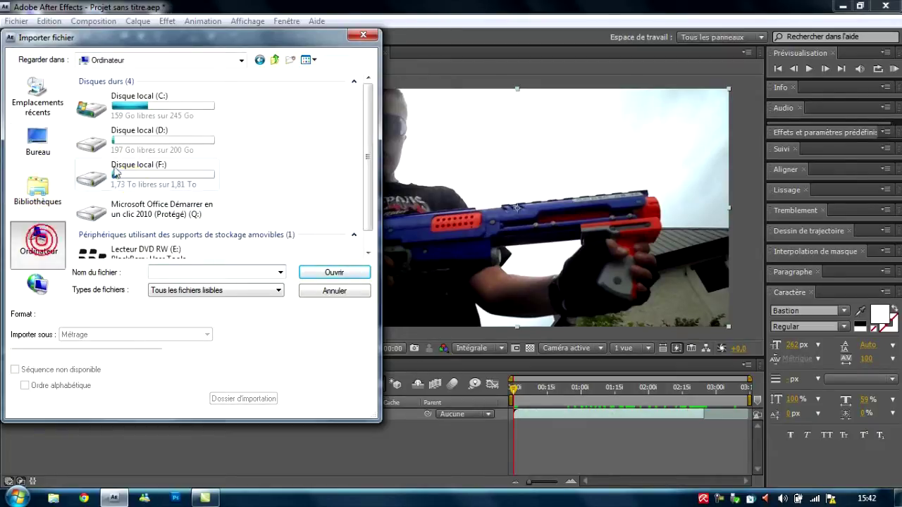
{"action": "double_click", "coordinate": [154, 187]}
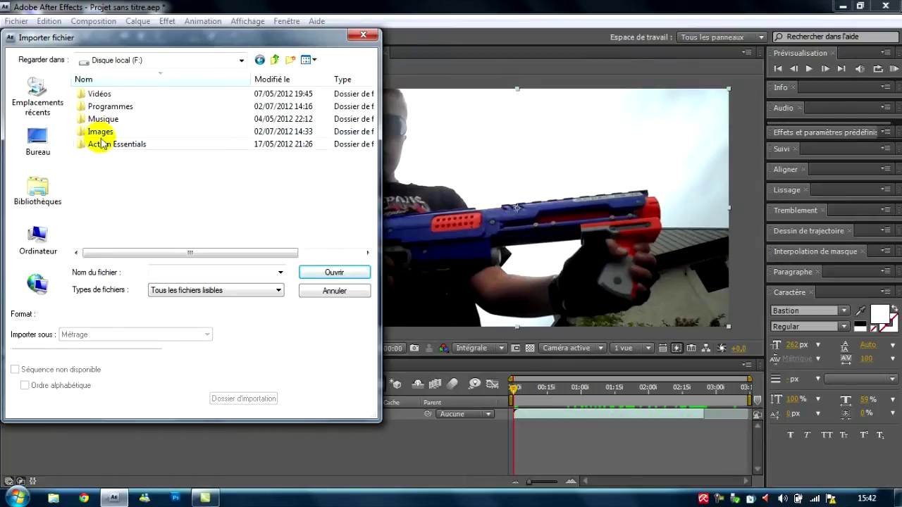
{"action": "double_click", "coordinate": [106, 148]}
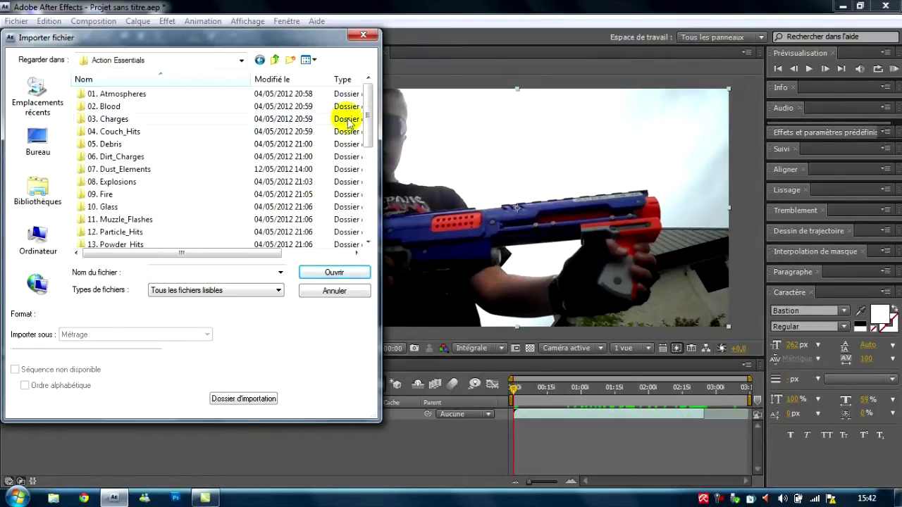
Step: Import the Muzzle_Flash_17 clip from the 11. Muzzle_Flashes folder and keep it selected in the project
{"action": "scroll", "coordinate": [369, 119], "scroll_direction": "down", "scroll_amount": 1}
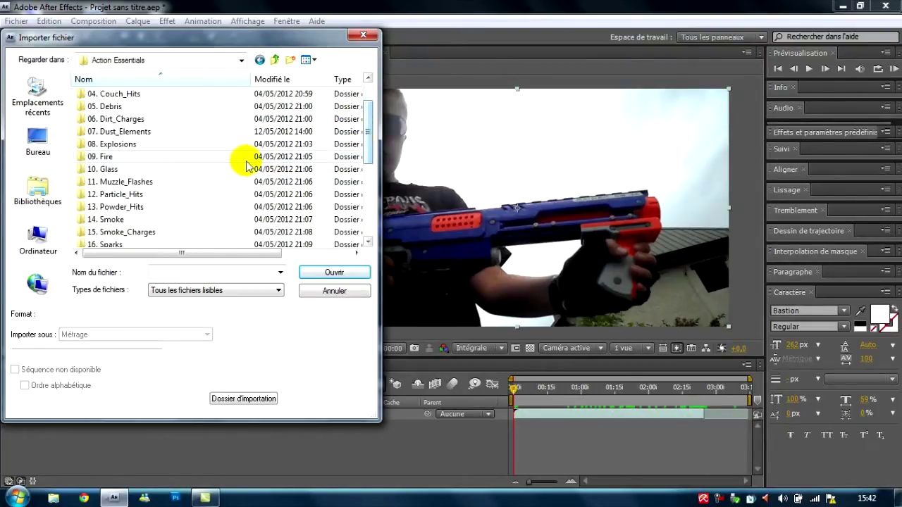
{"action": "double_click", "coordinate": [246, 182]}
{"action": "left_click_drag", "start_coordinate": [367, 106], "coordinate": [372, 146]}
{"action": "left_click_drag", "start_coordinate": [370, 157], "coordinate": [368, 181]}
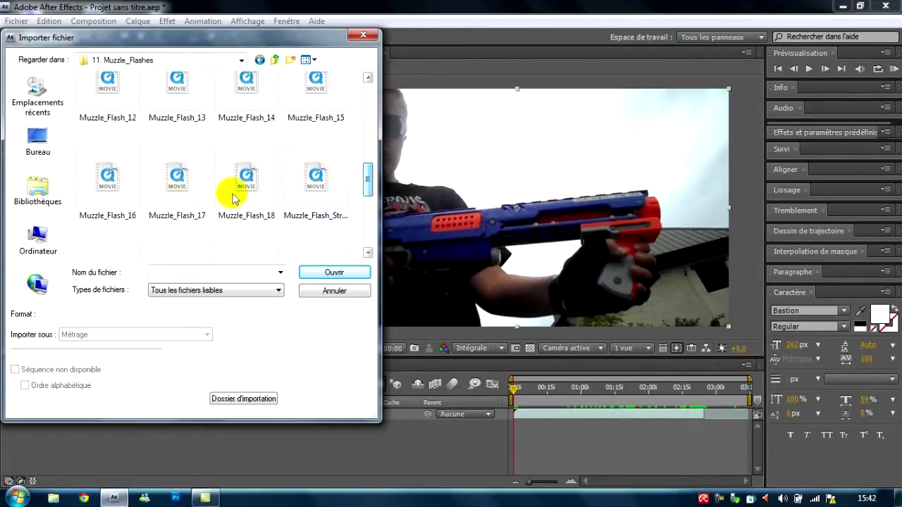
{"action": "double_click", "coordinate": [165, 191]}
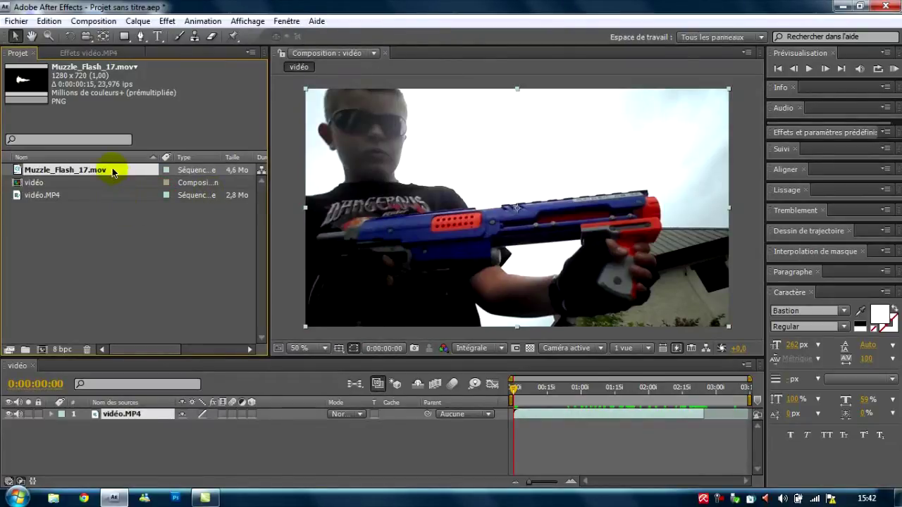
{"action": "mouse_move", "coordinate": [113, 172]}
{"action": "left_mouse_down"}
{"action": "mouse_move", "coordinate": [117, 210]}
{"action": "mouse_move", "coordinate": [121, 170]}
{"action": "left_mouse_up"}
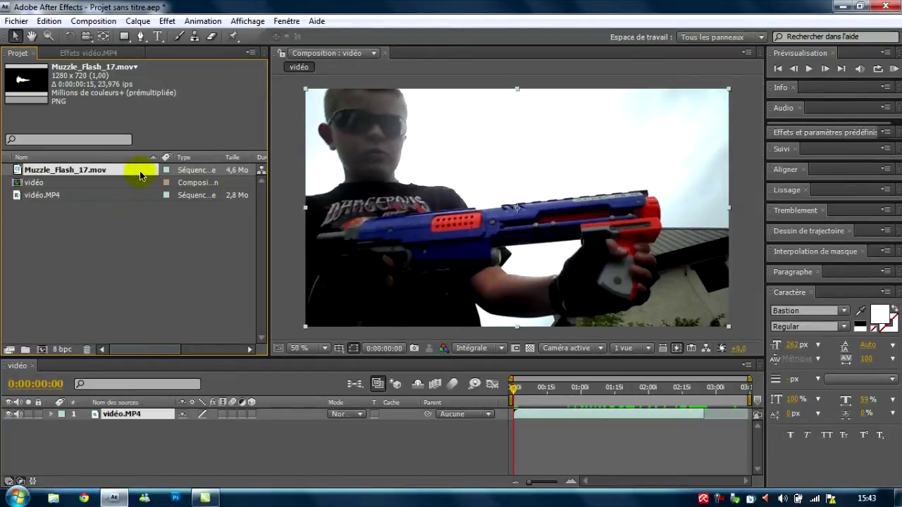
Step: Add the Muzzle_Flash_17.mov clip above the vidéo.MP4 layer and move the flash to the tip of the gun's barrel
{"action": "left_click_drag", "start_coordinate": [127, 175], "coordinate": [159, 417]}
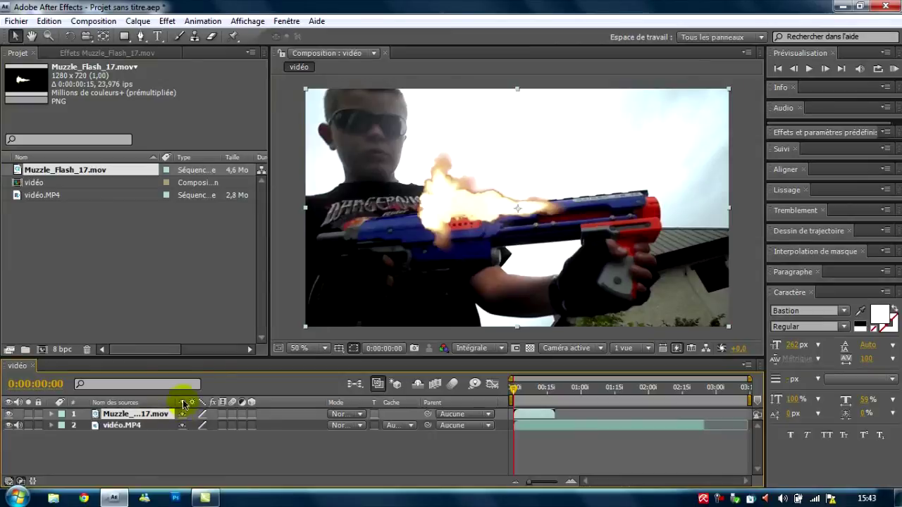
{"action": "left_click_drag", "start_coordinate": [537, 270], "coordinate": [568, 251]}
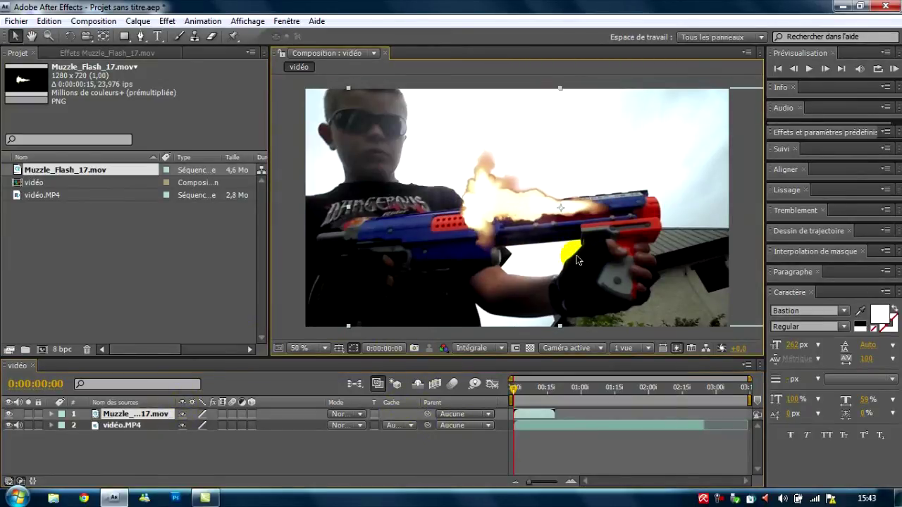
{"action": "left_click_drag", "start_coordinate": [484, 251], "coordinate": [680, 252]}
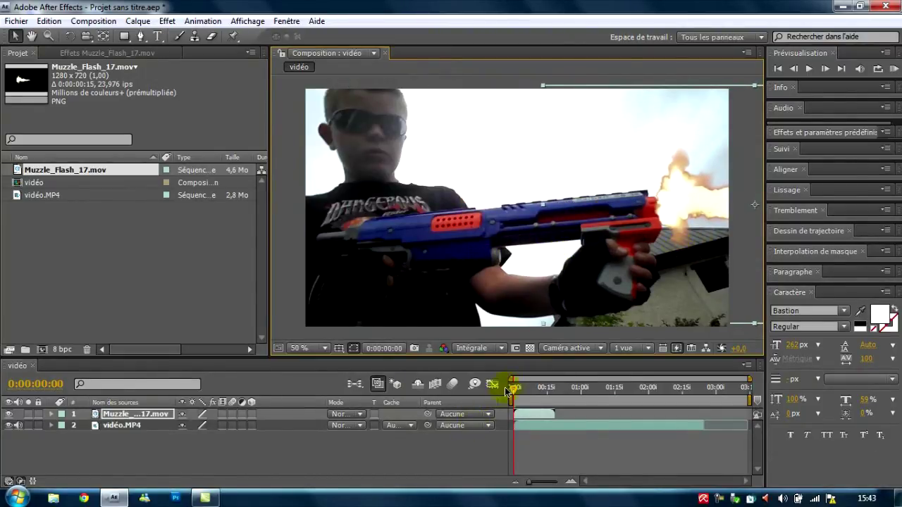
Step: Duplicate the muzzle flash layer and shift the copy to start at 0:00:00:28
{"action": "left_click_drag", "start_coordinate": [512, 397], "coordinate": [580, 376]}
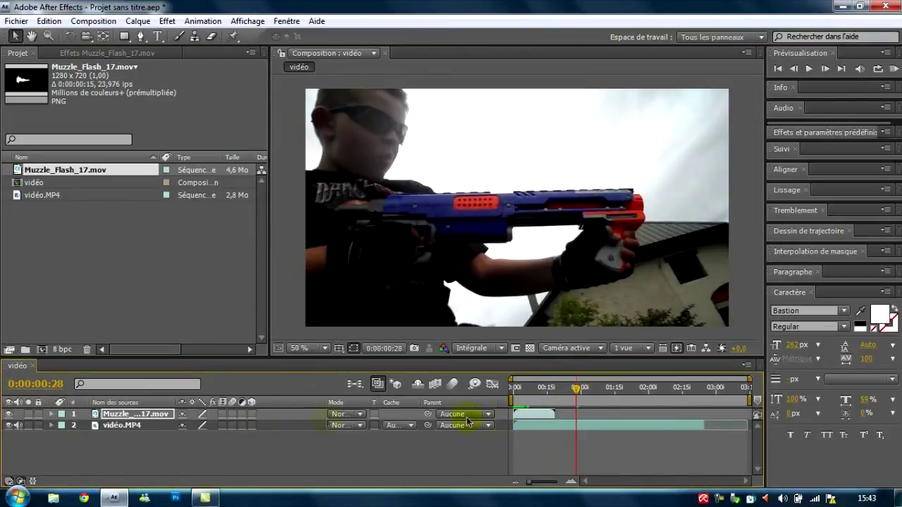
{"action": "left_click", "coordinate": [152, 418]}
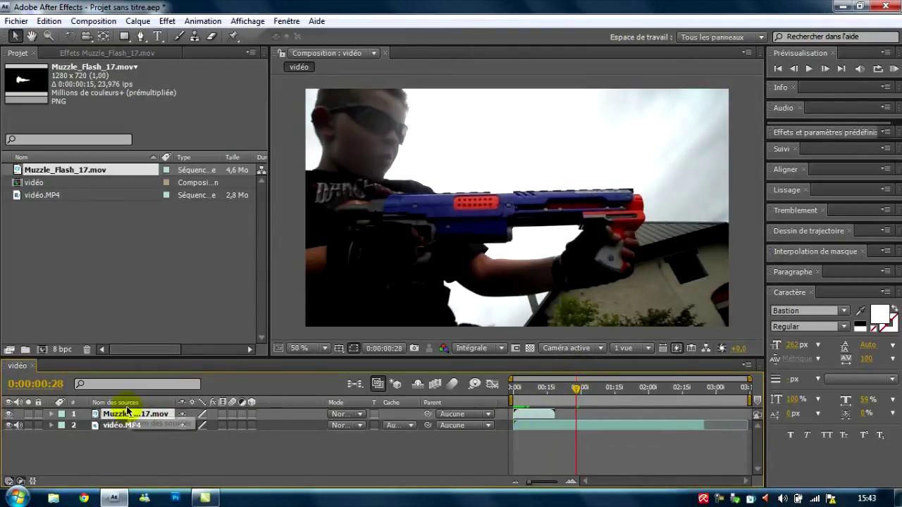
{"action": "key", "text": "ctrl+d"}
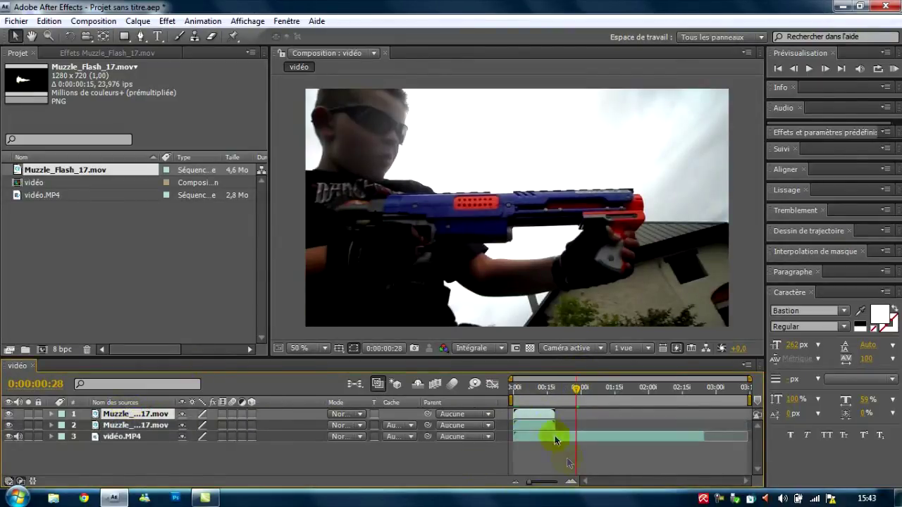
{"action": "left_click_drag", "start_coordinate": [546, 417], "coordinate": [610, 420]}
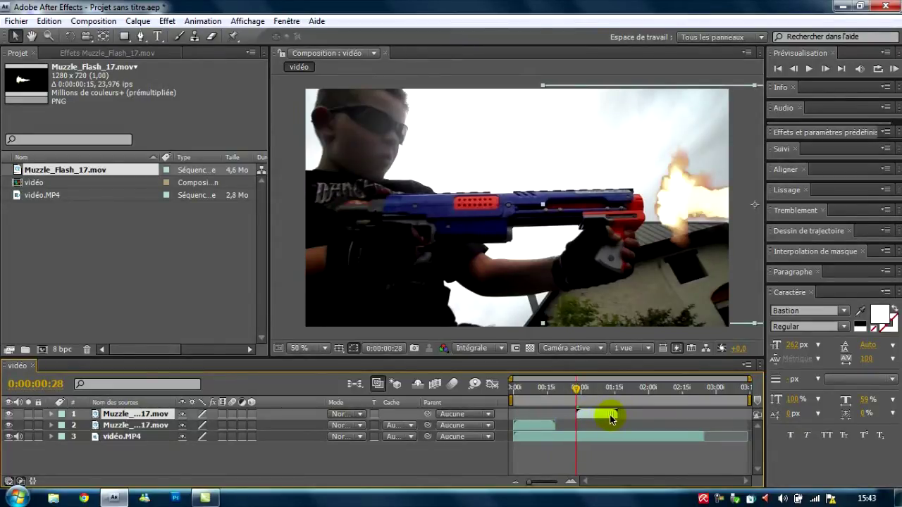
Step: Scale down the second muzzle flash and align it with the gun's barrel tip at 0:00:00:28
{"action": "left_click_drag", "start_coordinate": [681, 218], "coordinate": [668, 216]}
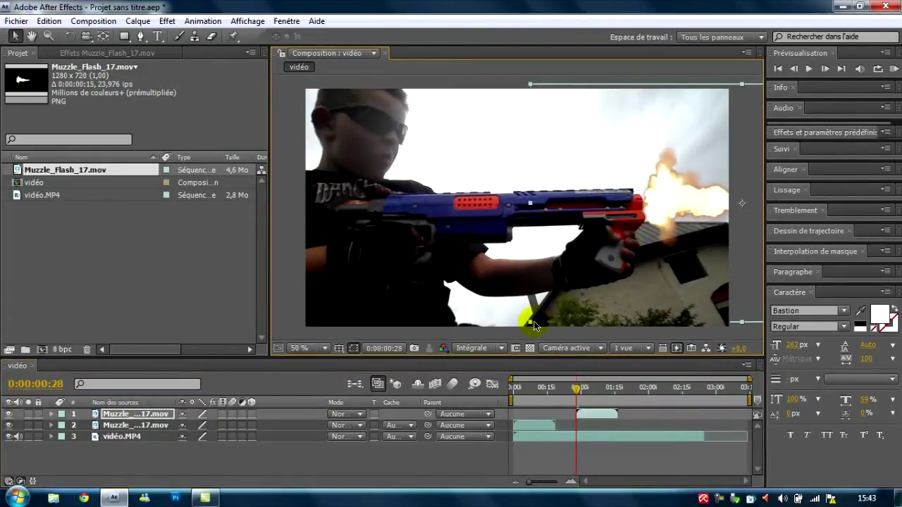
{"action": "left_click_drag", "start_coordinate": [531, 325], "coordinate": [589, 302]}
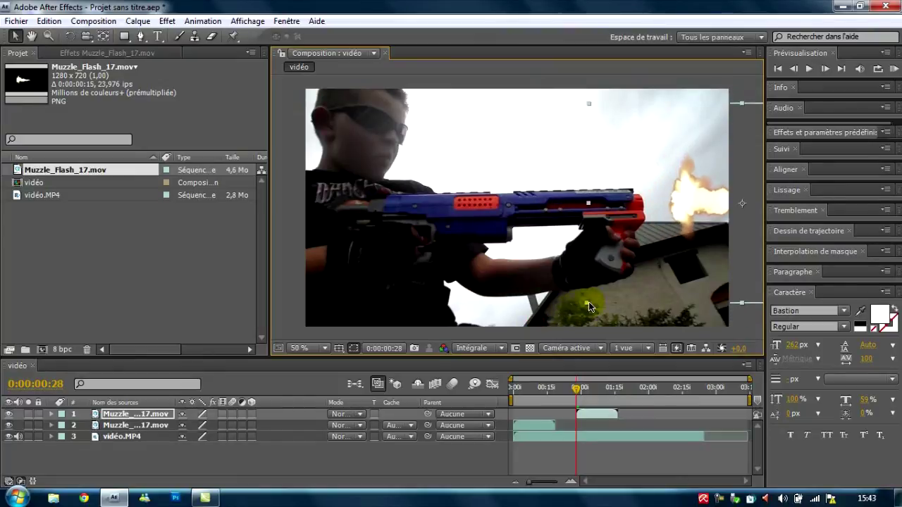
{"action": "left_click_drag", "start_coordinate": [681, 257], "coordinate": [665, 247]}
{"action": "left_click", "coordinate": [567, 202]}
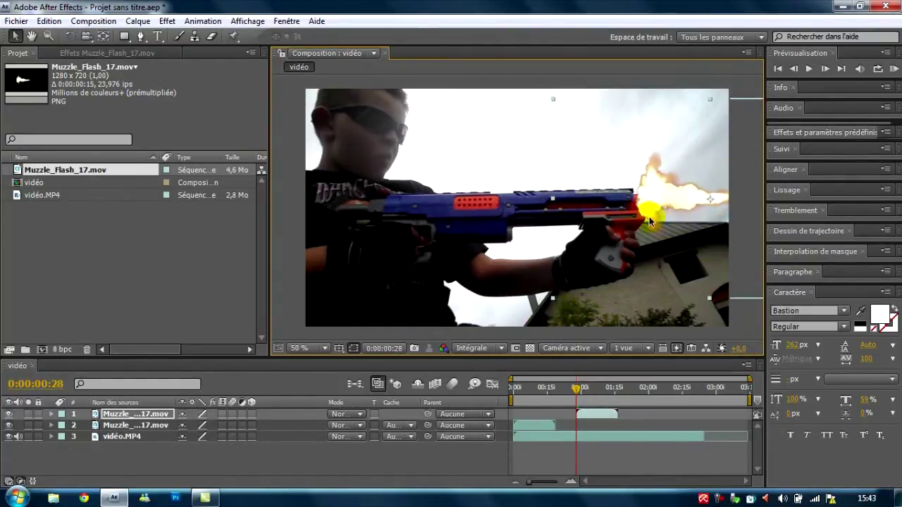
{"action": "left_click_drag", "start_coordinate": [666, 227], "coordinate": [670, 235]}
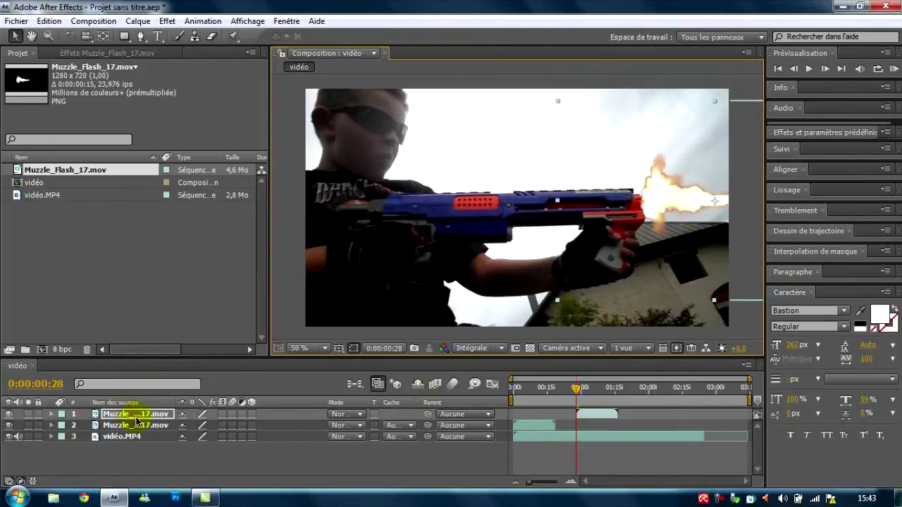
Step: Duplicate the second muzzle flash layer and shift the copy to start at 0:00:01:20
{"action": "left_click", "coordinate": [372, 417]}
{"action": "key", "text": "ctrl+d"}
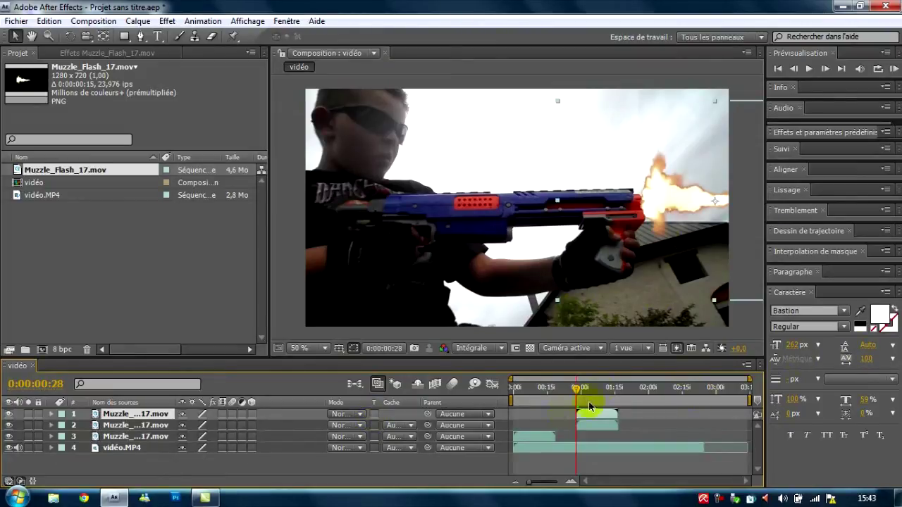
{"action": "left_click_drag", "start_coordinate": [578, 395], "coordinate": [651, 417]}
{"action": "left_click", "coordinate": [591, 425]}
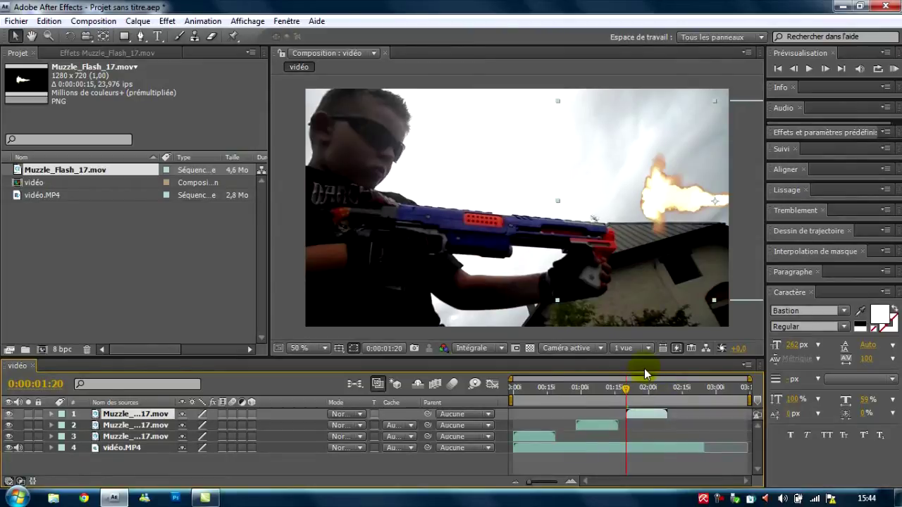
Step: Scale down the third muzzle flash and place it at the gun's barrel tip at 0:00:01:20
{"action": "left_click_drag", "start_coordinate": [673, 261], "coordinate": [643, 292]}
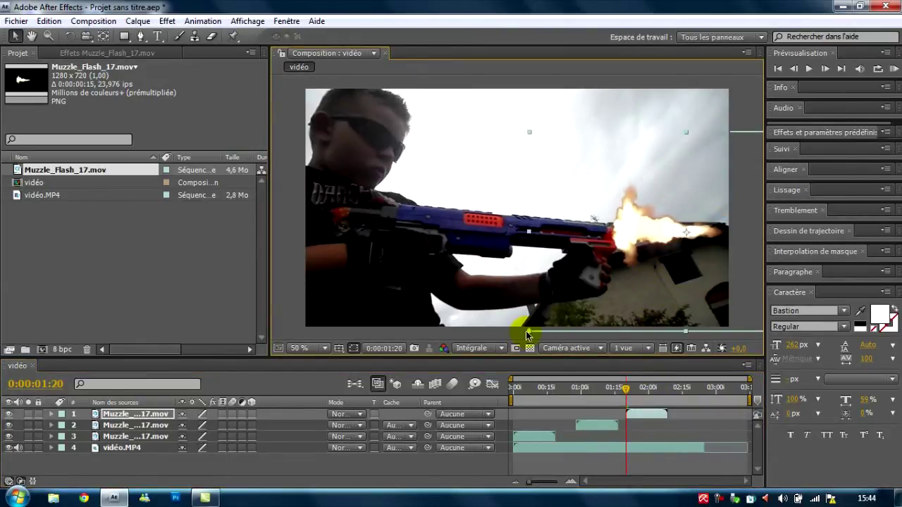
{"action": "left_click_drag", "start_coordinate": [530, 335], "coordinate": [559, 319]}
{"action": "left_click_drag", "start_coordinate": [650, 287], "coordinate": [637, 287]}
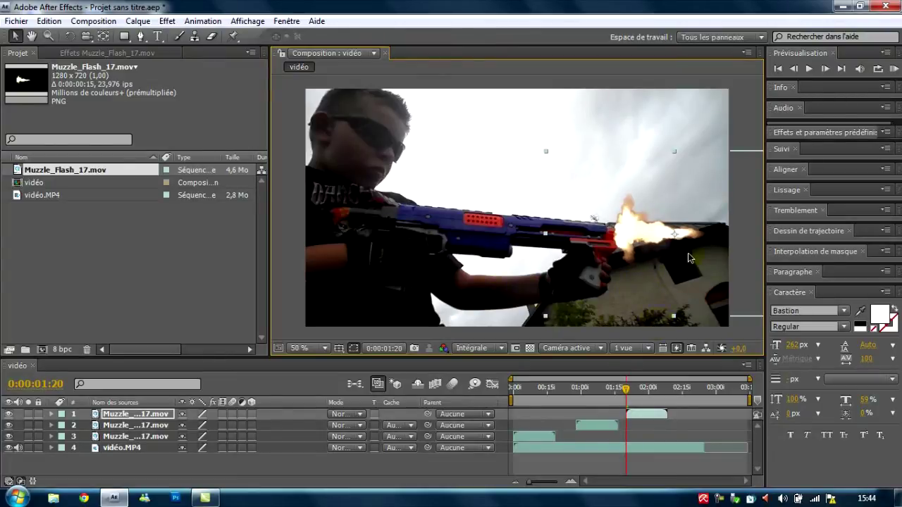
{"action": "left_click", "coordinate": [250, 421]}
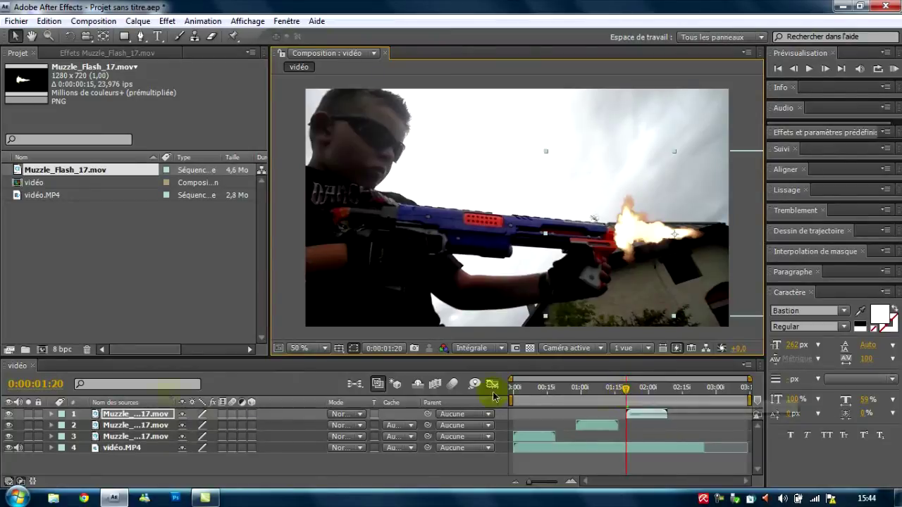
Step: Mute the audio of the vidéo.MP4 layer and run a RAM preview of the composition from 0:00:00:00
{"action": "left_click", "coordinate": [17, 448]}
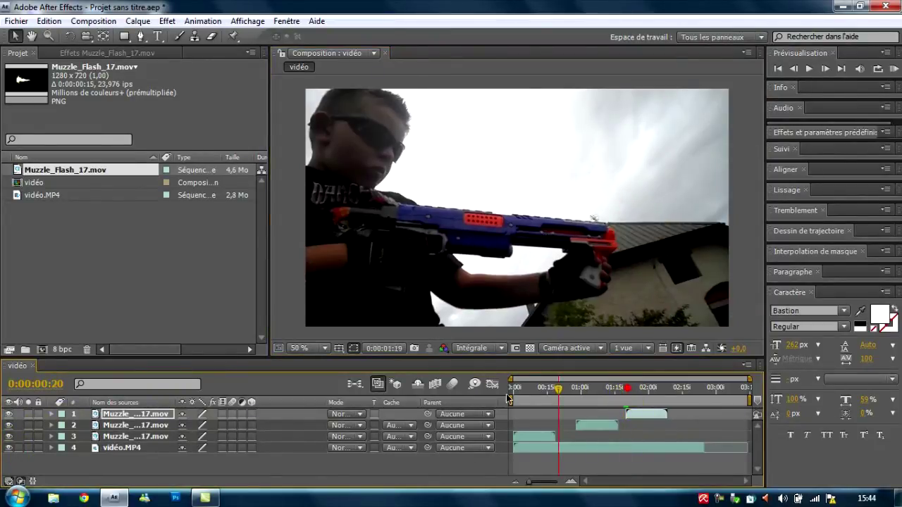
{"action": "key", "text": "Home"}
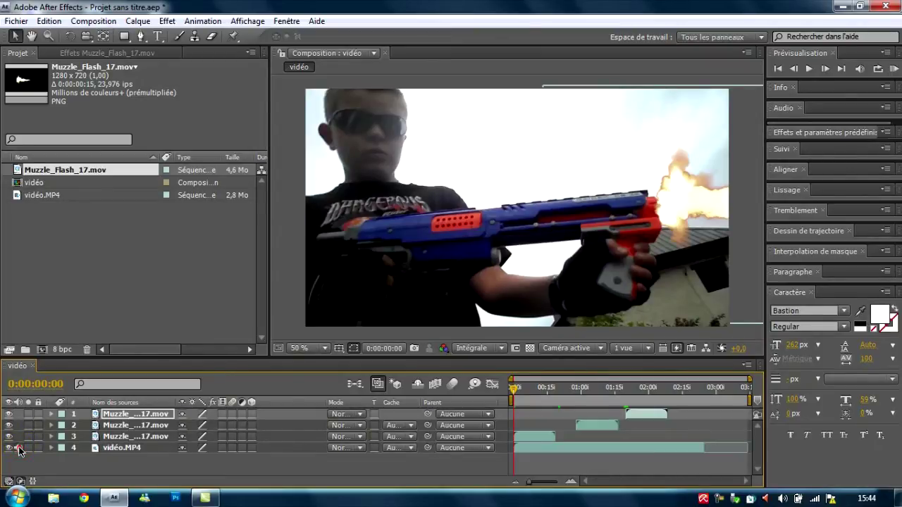
{"action": "left_click", "coordinate": [894, 68]}
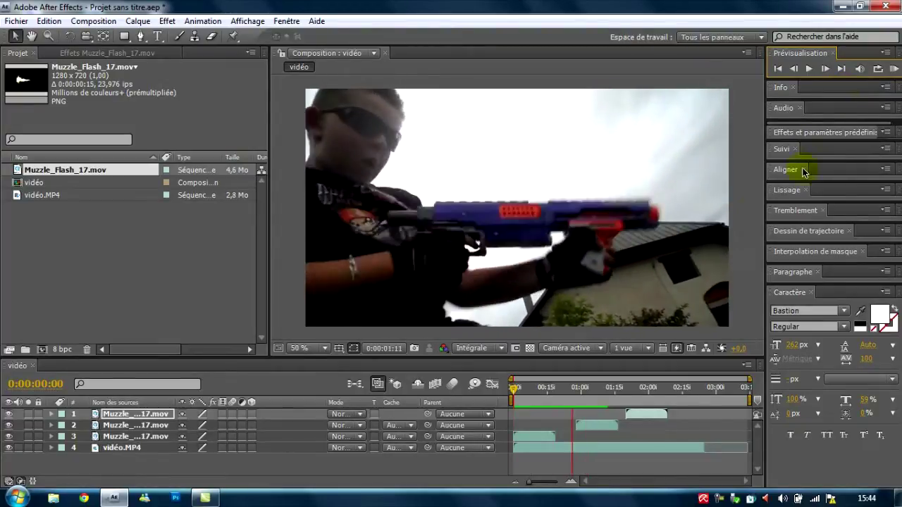
{"action": "left_click", "coordinate": [750, 315]}
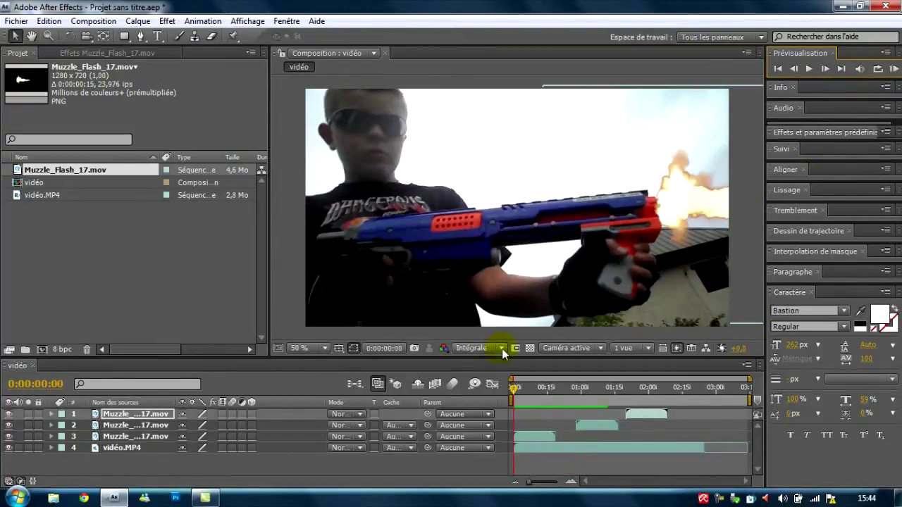
{"action": "left_click", "coordinate": [502, 348]}
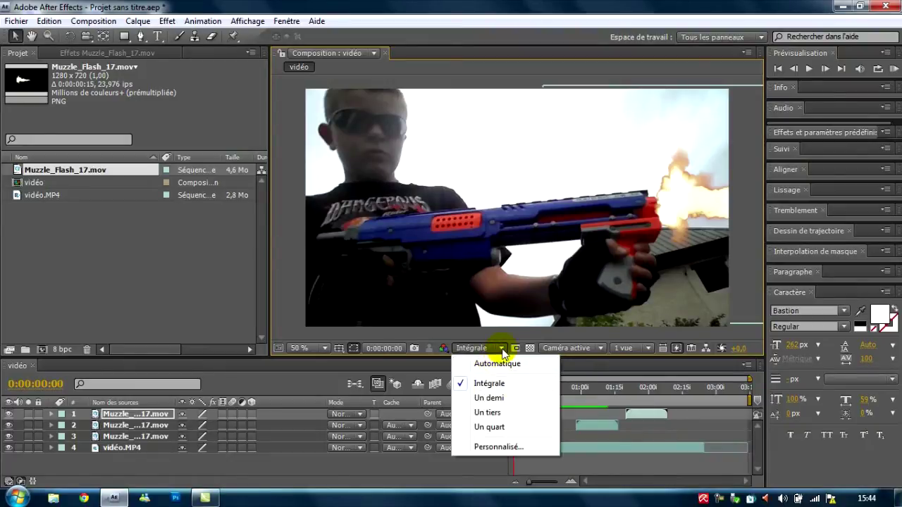
{"action": "left_click", "coordinate": [503, 350]}
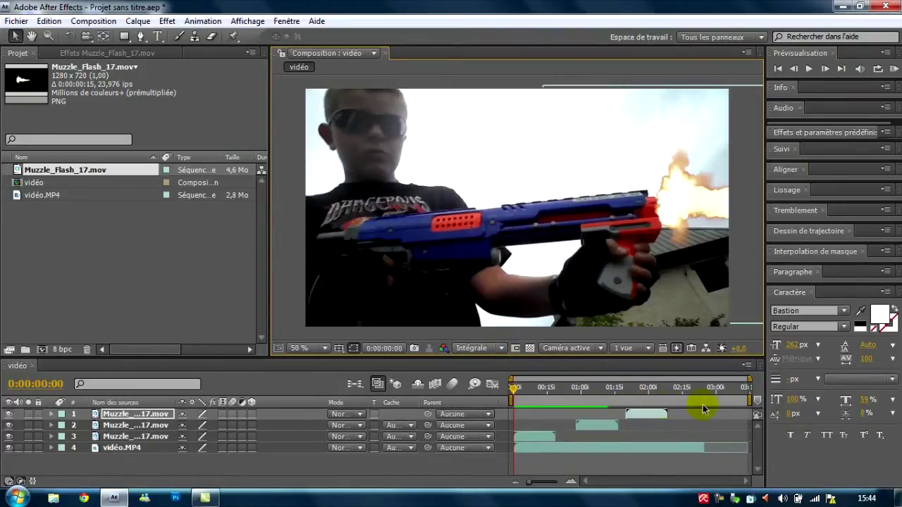
{"action": "left_click", "coordinate": [507, 348]}
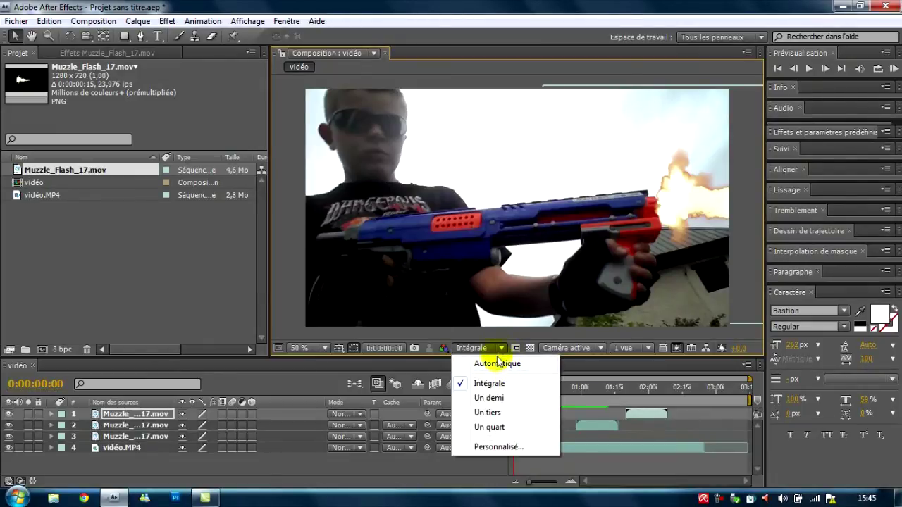
{"action": "left_click", "coordinate": [501, 350]}
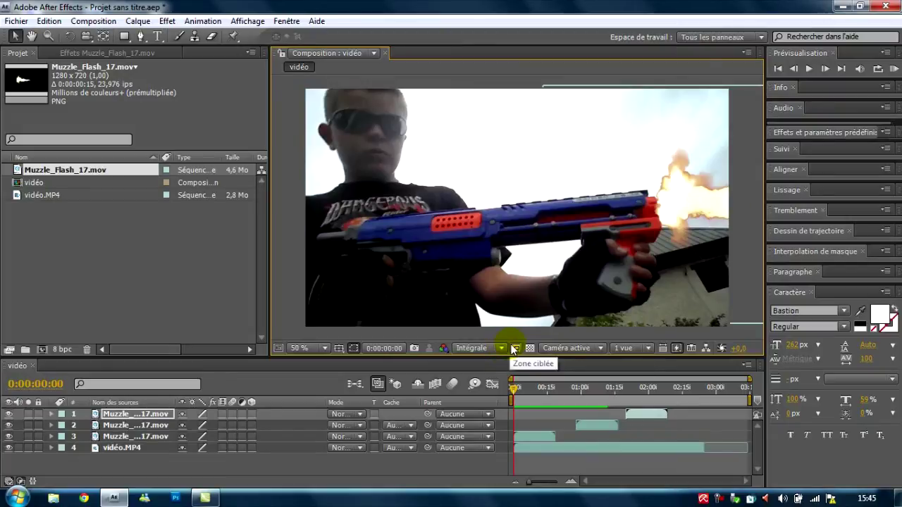
{"action": "left_click", "coordinate": [515, 348]}
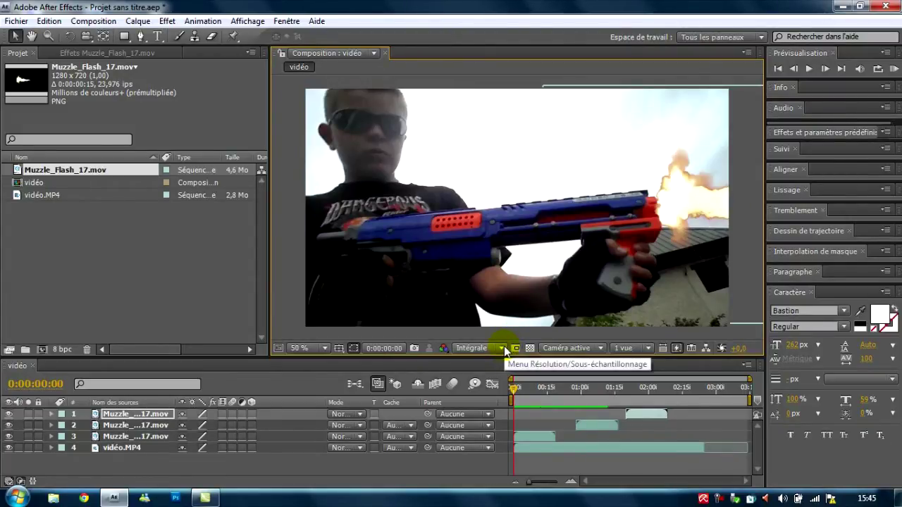
{"action": "left_click", "coordinate": [503, 348]}
{"action": "left_click", "coordinate": [793, 53]}
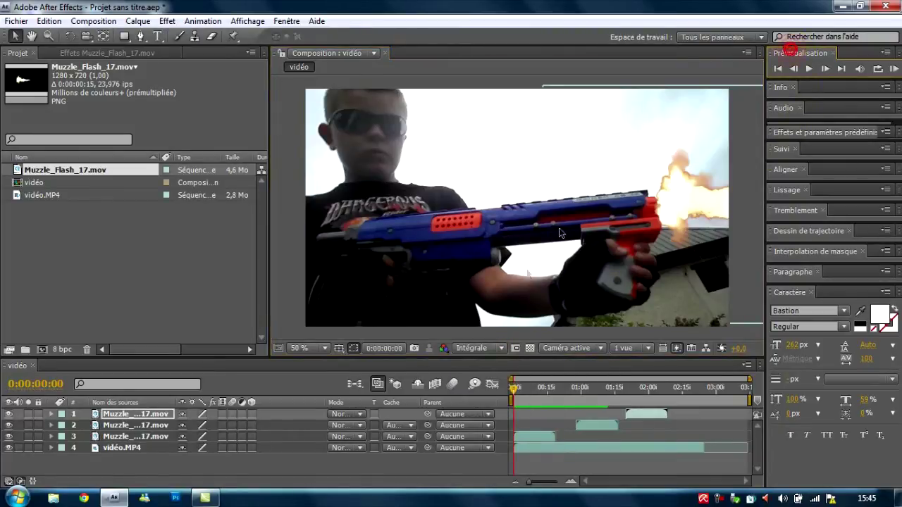
Step: Try the Un demi and Un tiers preview resolutions and check the image quality near the composition's start
{"action": "left_click", "coordinate": [498, 349]}
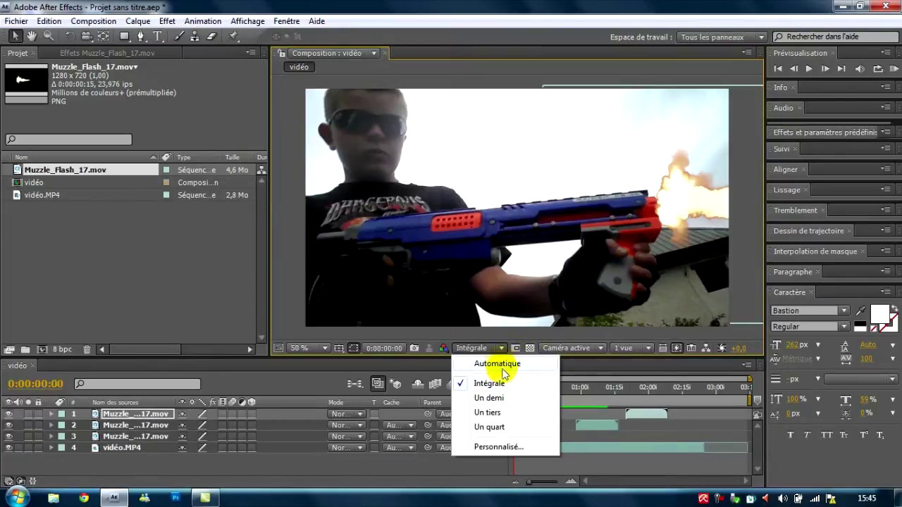
{"action": "left_click", "coordinate": [516, 401]}
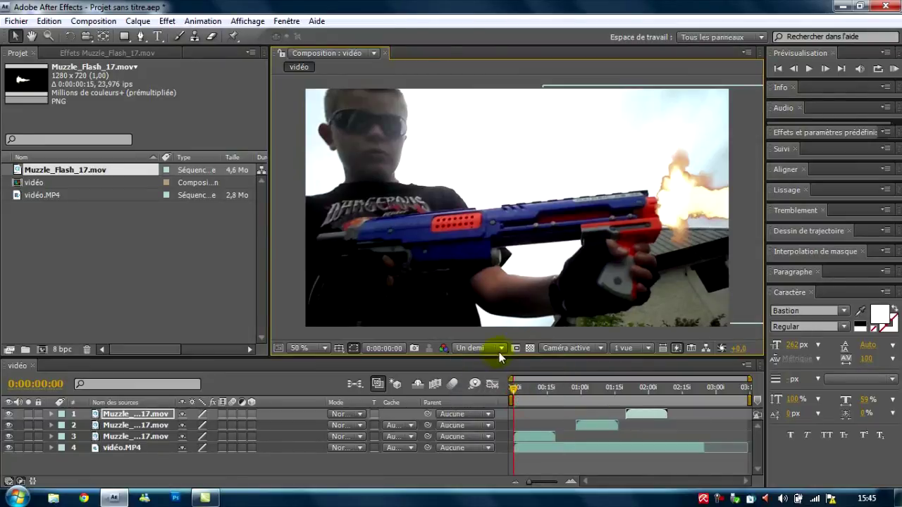
{"action": "left_click", "coordinate": [499, 352]}
{"action": "left_click", "coordinate": [516, 411]}
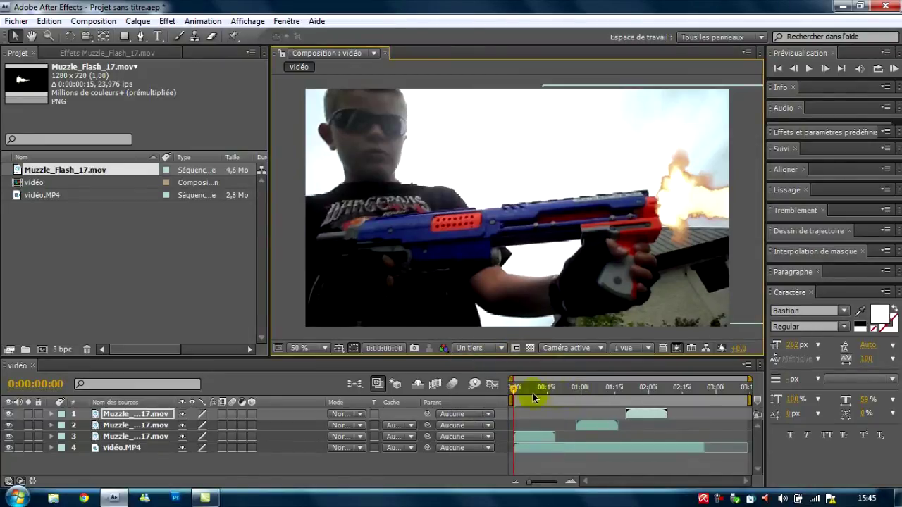
{"action": "mouse_move", "coordinate": [515, 388]}
{"action": "left_mouse_down"}
{"action": "mouse_move", "coordinate": [632, 389]}
{"action": "mouse_move", "coordinate": [514, 393]}
{"action": "left_mouse_up"}
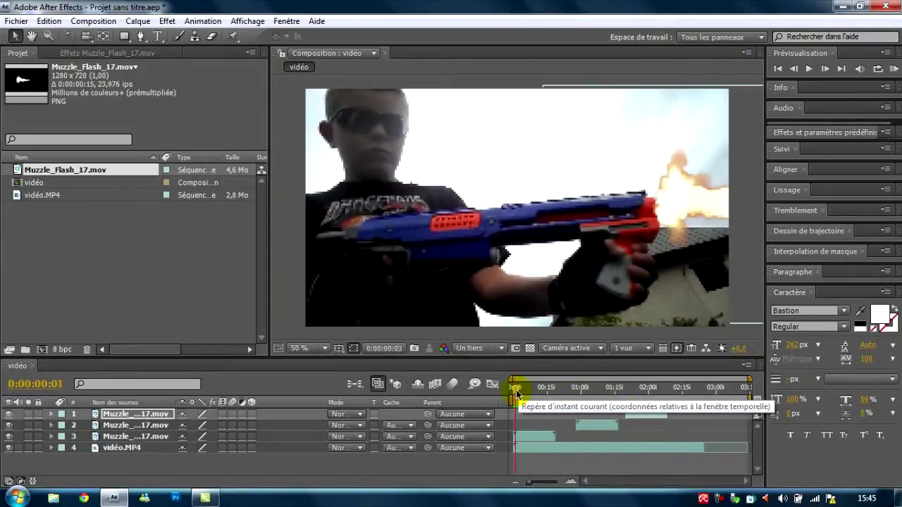
Step: Set the preview resolution to Un demi, then RAM-preview the flashes and return the time indicator to 0:00:00:00
{"action": "left_click", "coordinate": [502, 350]}
{"action": "left_click", "coordinate": [514, 396]}
{"action": "left_click_drag", "start_coordinate": [516, 392], "coordinate": [587, 390]}
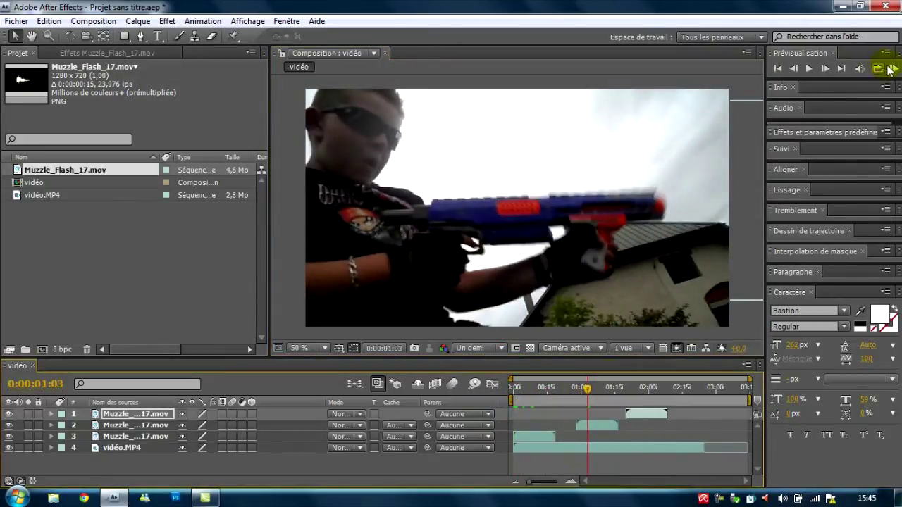
{"action": "left_click", "coordinate": [893, 69]}
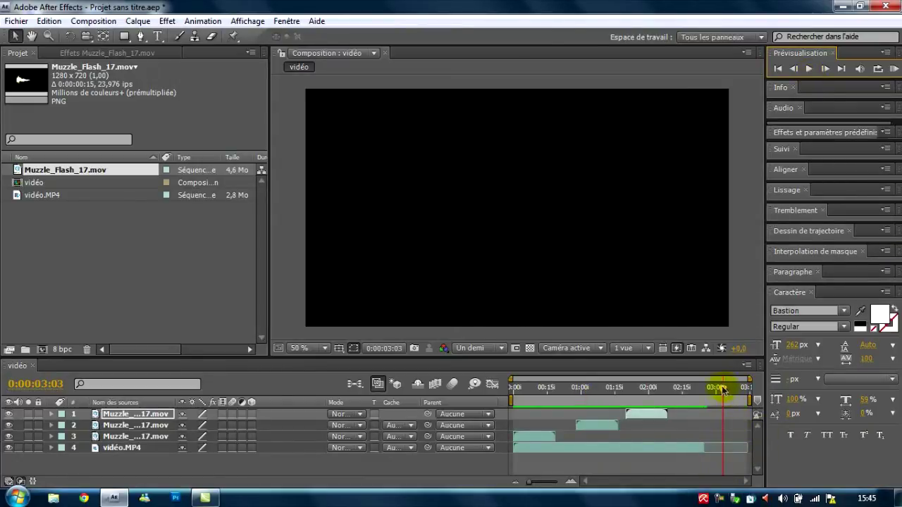
{"action": "left_click", "coordinate": [513, 384]}
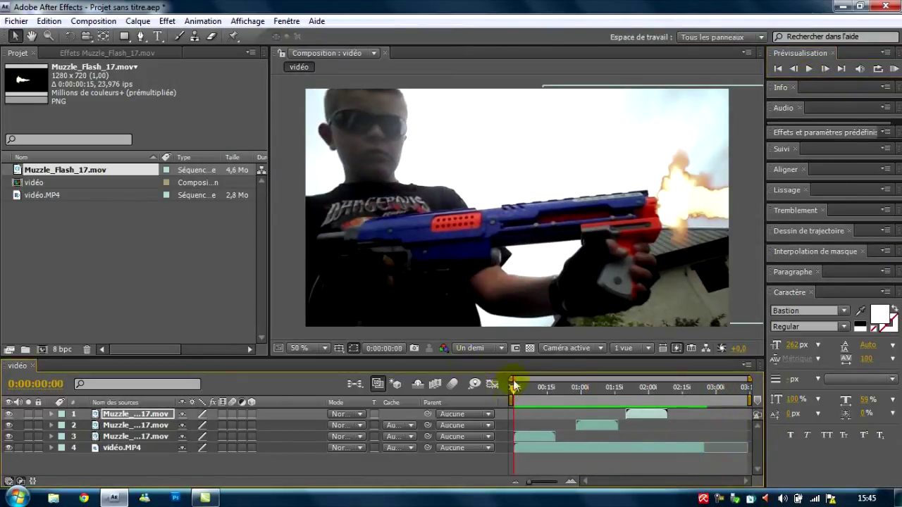
Step: Import the Rifle_Shot_01 sound from the Bonus_Sound_FX folder of Action Essentials into the project
{"action": "left_click", "coordinate": [16, 21]}
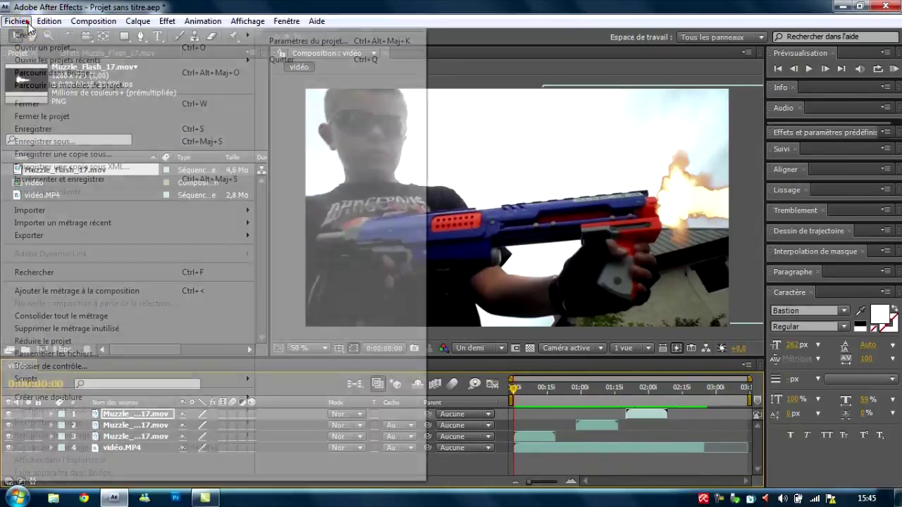
{"action": "mouse_move", "coordinate": [237, 210]}
{"action": "left_click", "coordinate": [289, 212]}
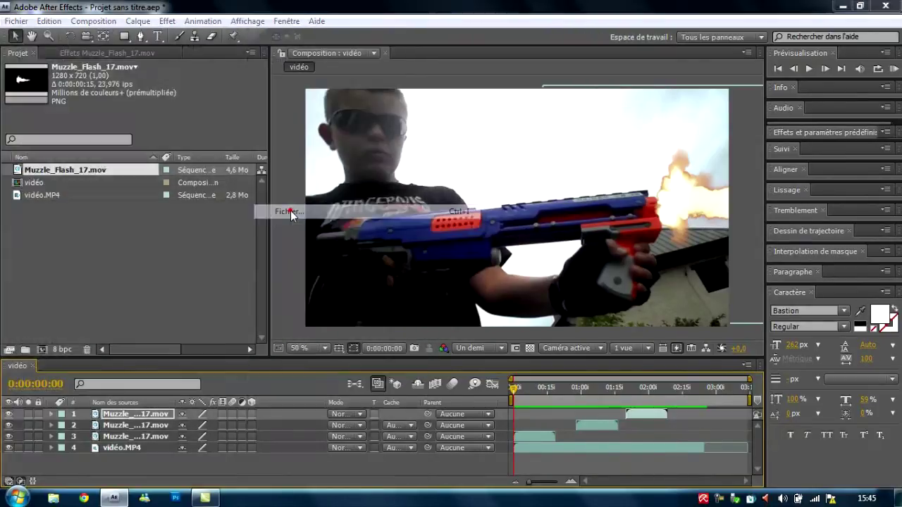
{"action": "left_click", "coordinate": [274, 60]}
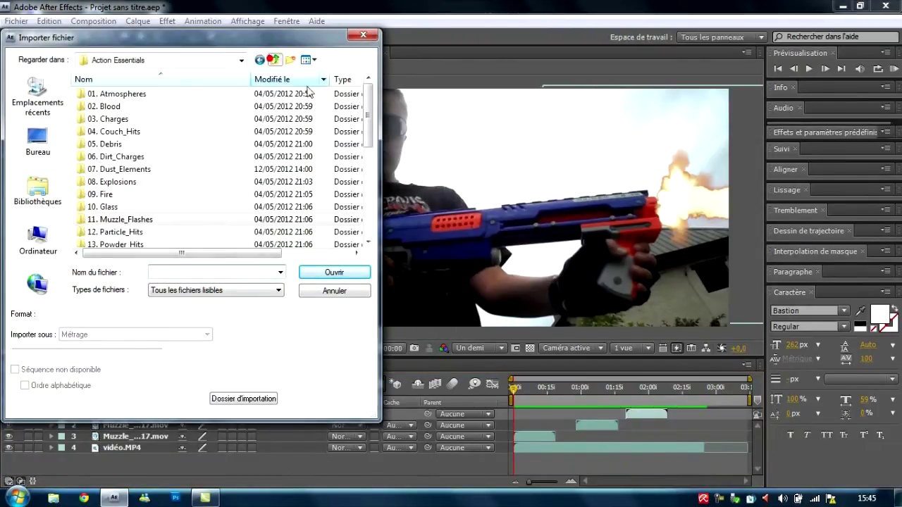
{"action": "left_click_drag", "start_coordinate": [368, 113], "coordinate": [372, 204]}
{"action": "double_click", "coordinate": [207, 144]}
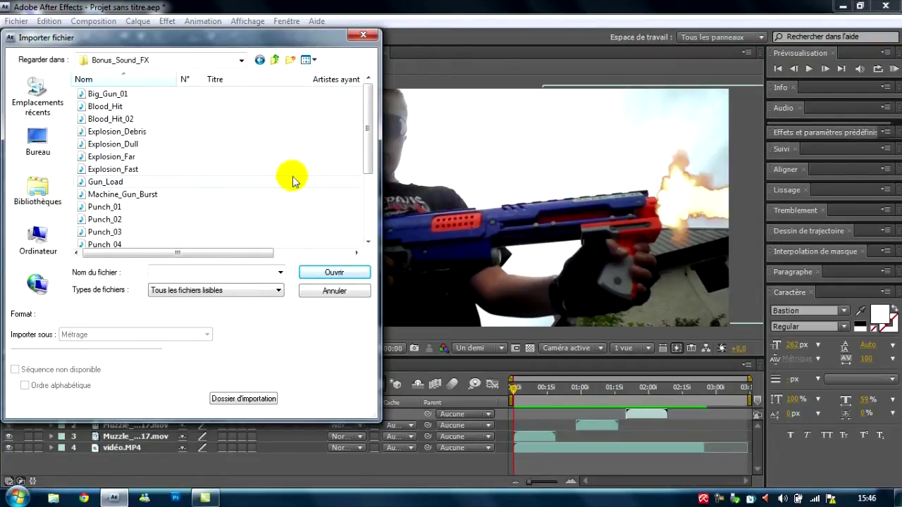
{"action": "scroll", "coordinate": [294, 173], "scroll_direction": "down", "scroll_amount": 1}
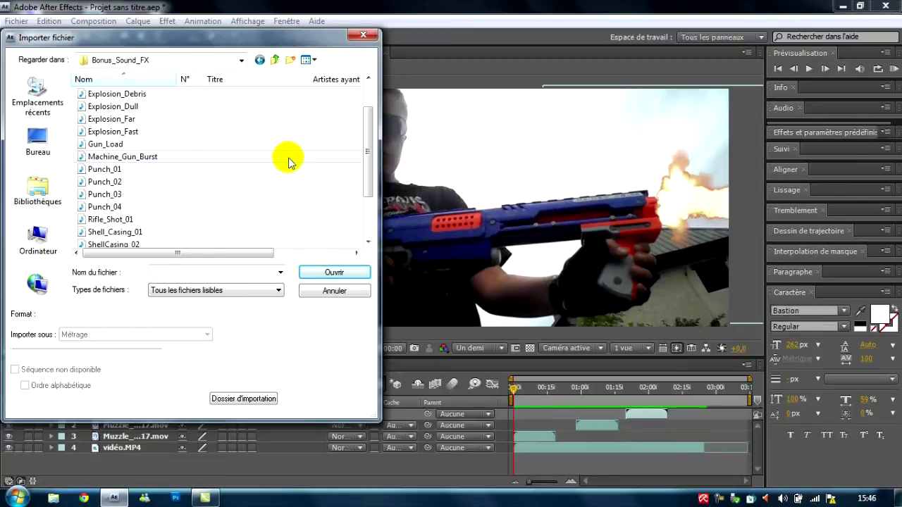
{"action": "scroll", "coordinate": [289, 161], "scroll_direction": "down", "scroll_amount": 2}
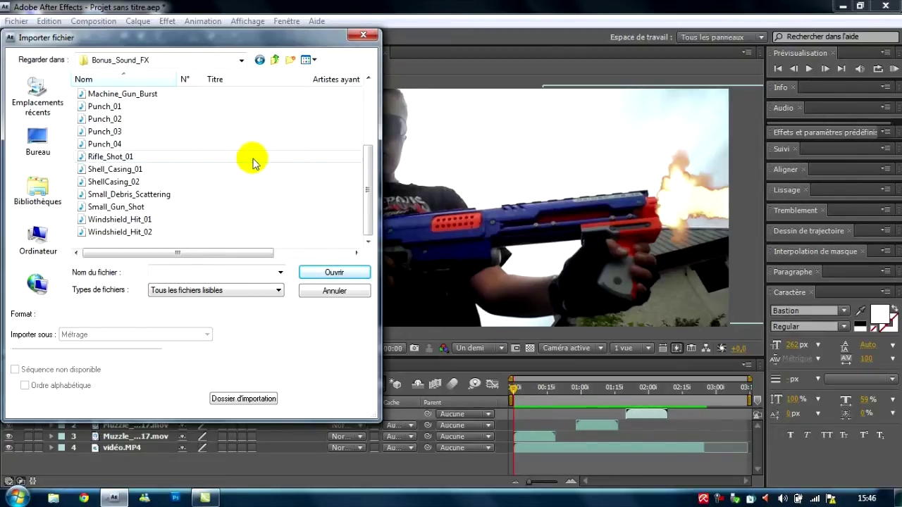
{"action": "double_click", "coordinate": [253, 157]}
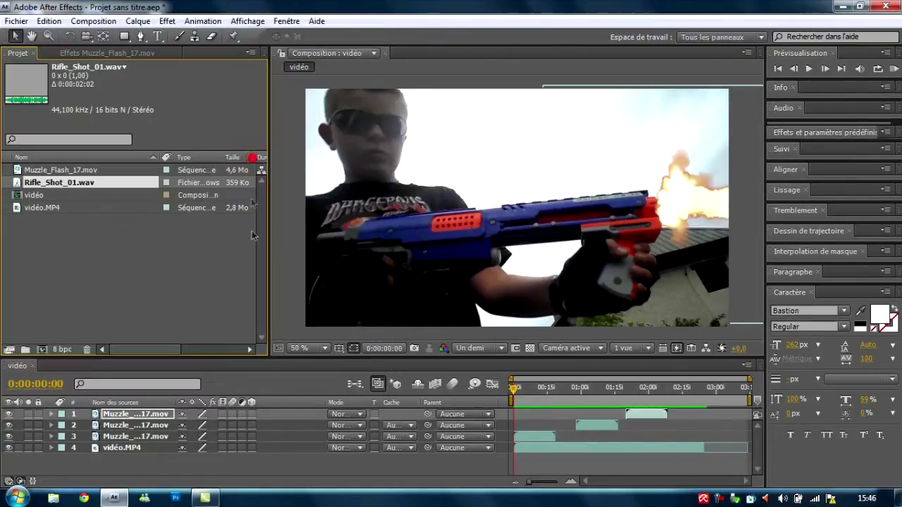
Step: Try Rifle_Shot_01.wav as the composition's top layer with a RAM preview, and delete that layer
{"action": "left_click", "coordinate": [130, 195]}
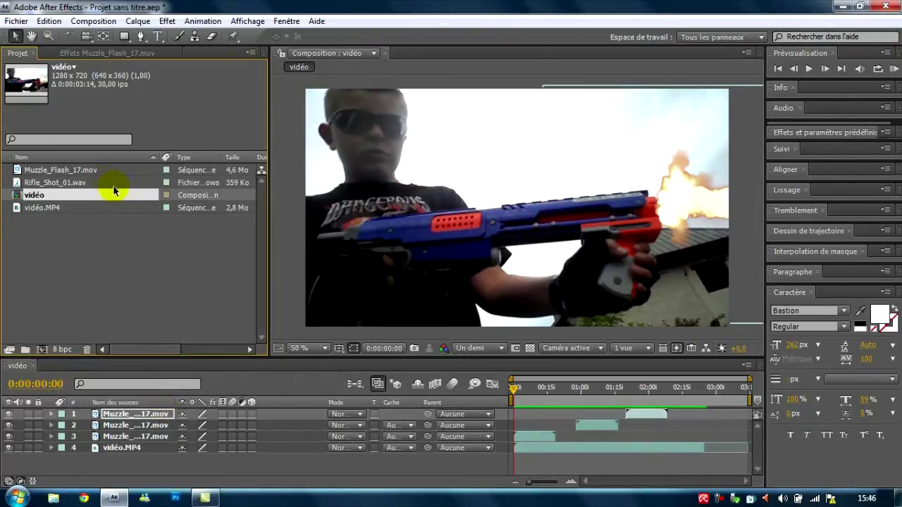
{"action": "left_click", "coordinate": [114, 170]}
{"action": "left_click", "coordinate": [114, 182]}
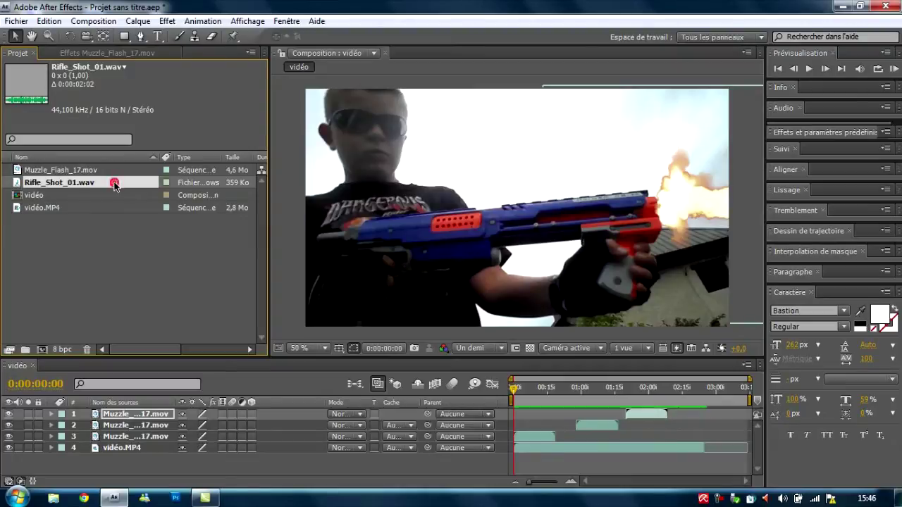
{"action": "left_click_drag", "start_coordinate": [90, 183], "coordinate": [141, 413]}
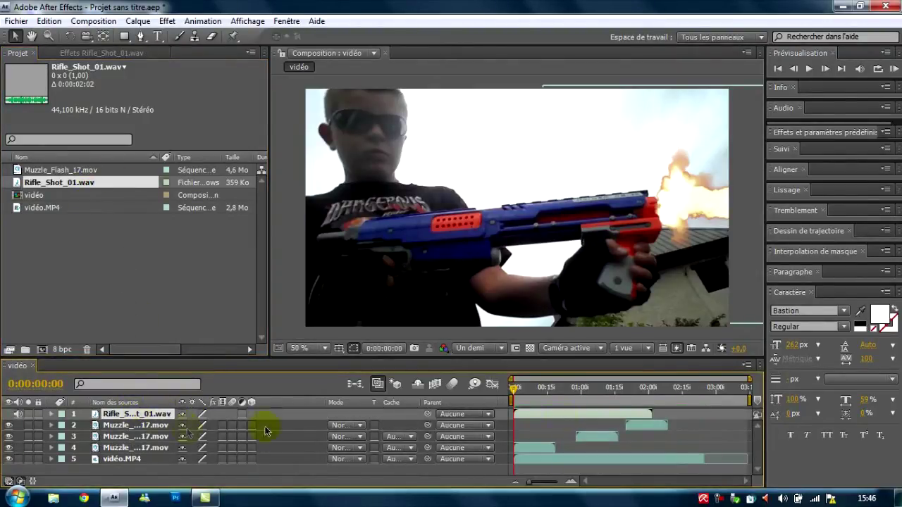
{"action": "left_click", "coordinate": [894, 68]}
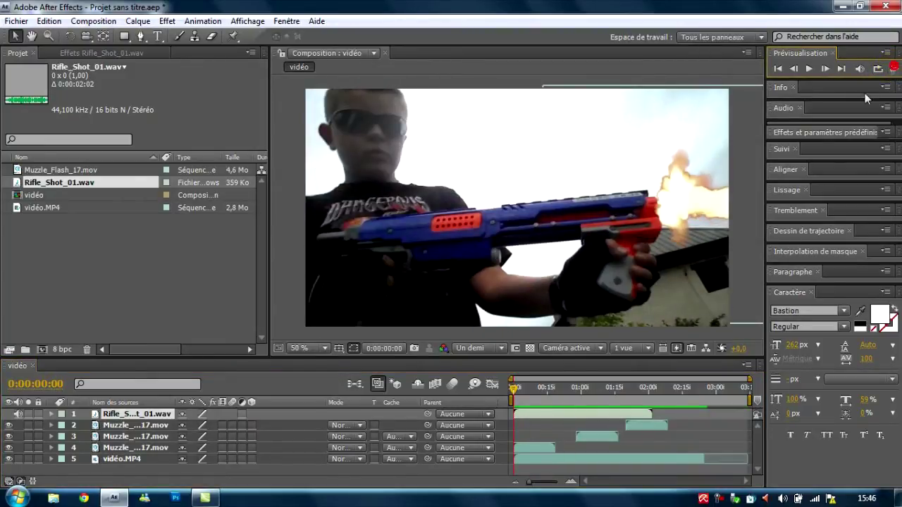
{"action": "left_click", "coordinate": [157, 414]}
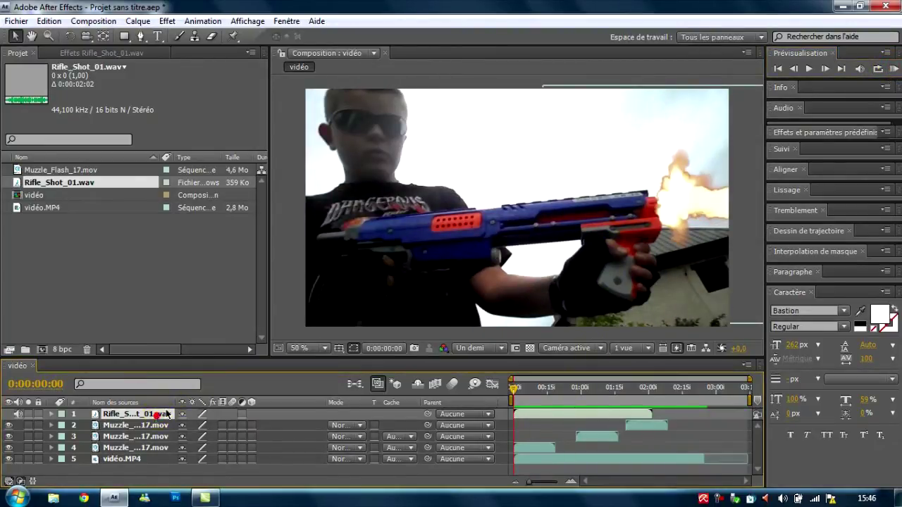
{"action": "key", "text": "Delete"}
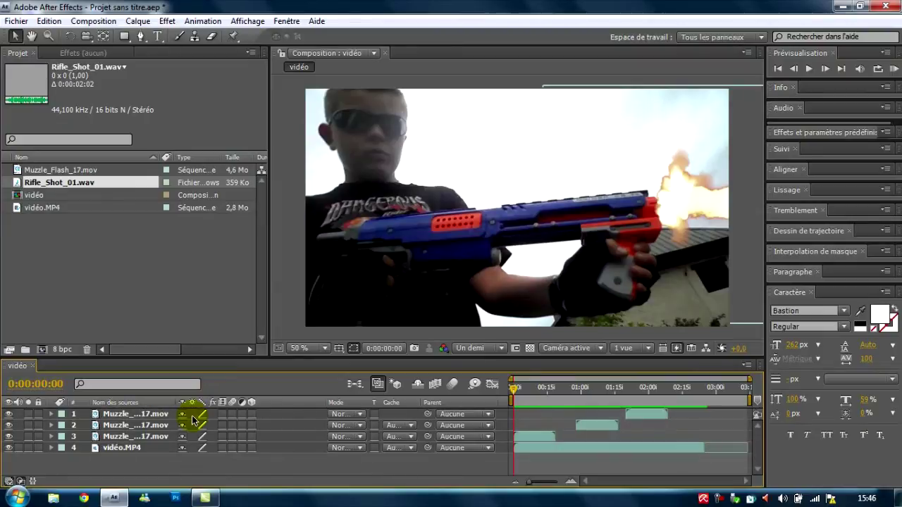
Step: Import Big_Gun_01 from the Bonus_Sound_FX folder, add it as the top layer at 0:00:00:00 and RAM-preview it
{"action": "left_click", "coordinate": [15, 21]}
{"action": "mouse_move", "coordinate": [239, 208]}
{"action": "left_click", "coordinate": [282, 211]}
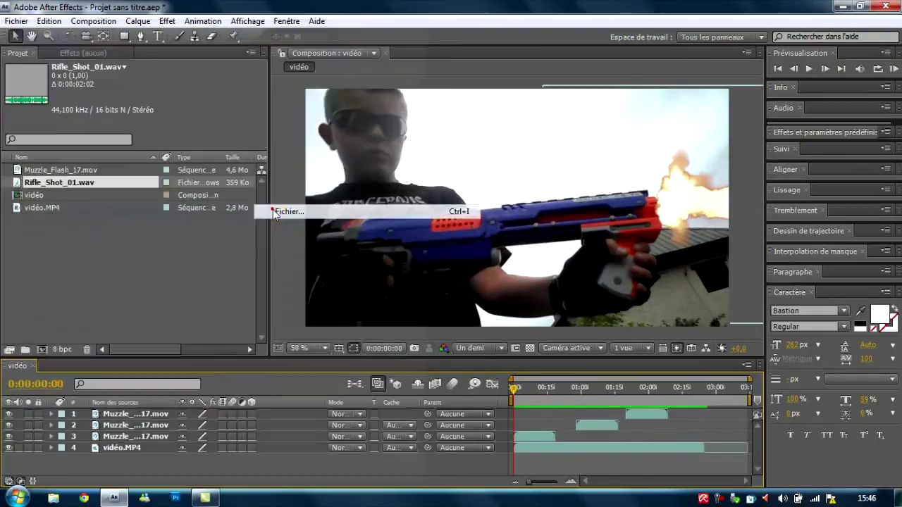
{"action": "double_click", "coordinate": [177, 96]}
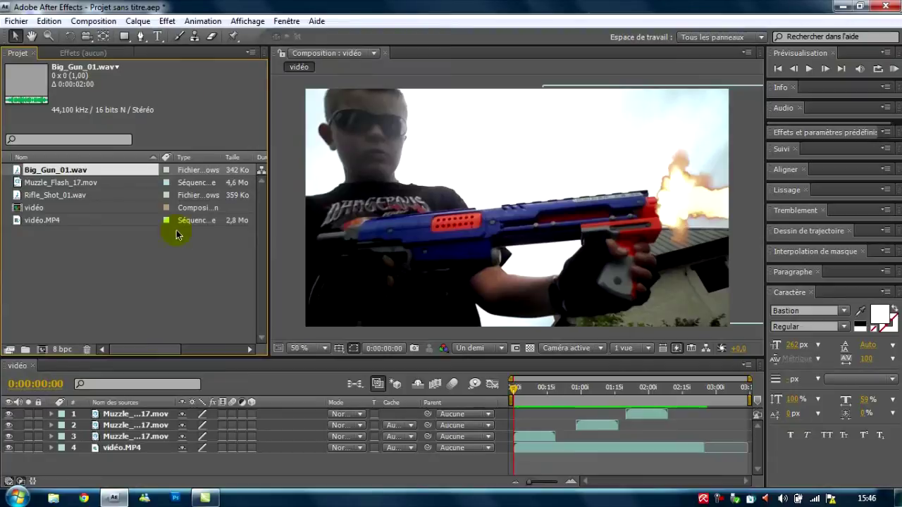
{"action": "left_click_drag", "start_coordinate": [169, 270], "coordinate": [157, 412]}
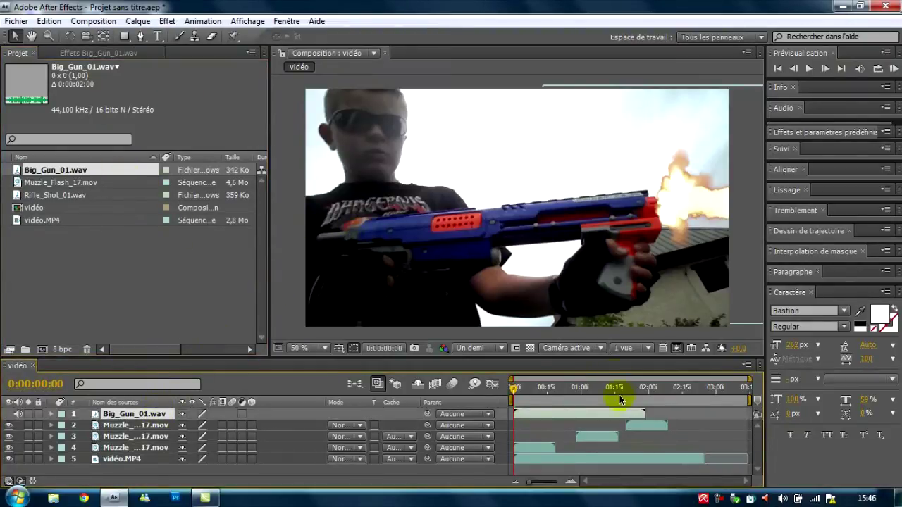
{"action": "left_click", "coordinate": [895, 69]}
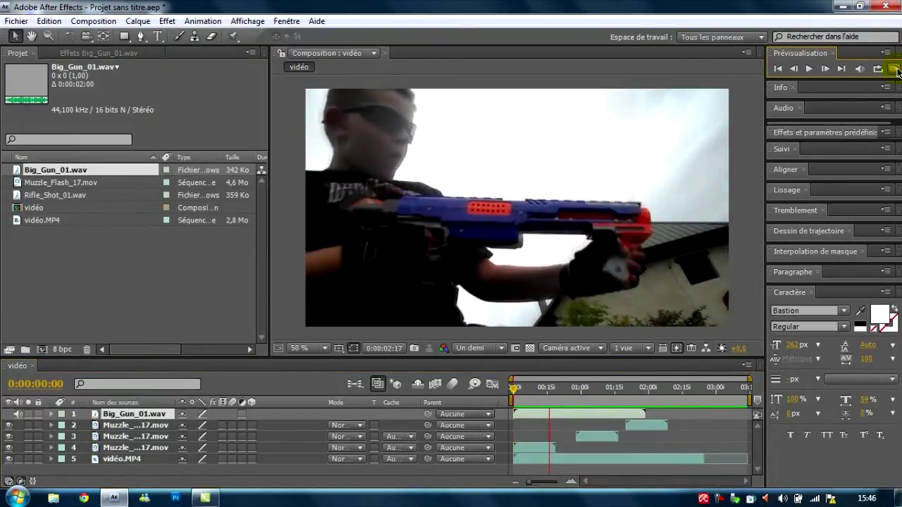
Step: Trim the Big_Gun_01.wav layer's end to about 0:00:01:00 and duplicate it twice, starting the copies at 0:00:00:28 and 0:00:01:20
{"action": "left_click_drag", "start_coordinate": [634, 417], "coordinate": [578, 418]}
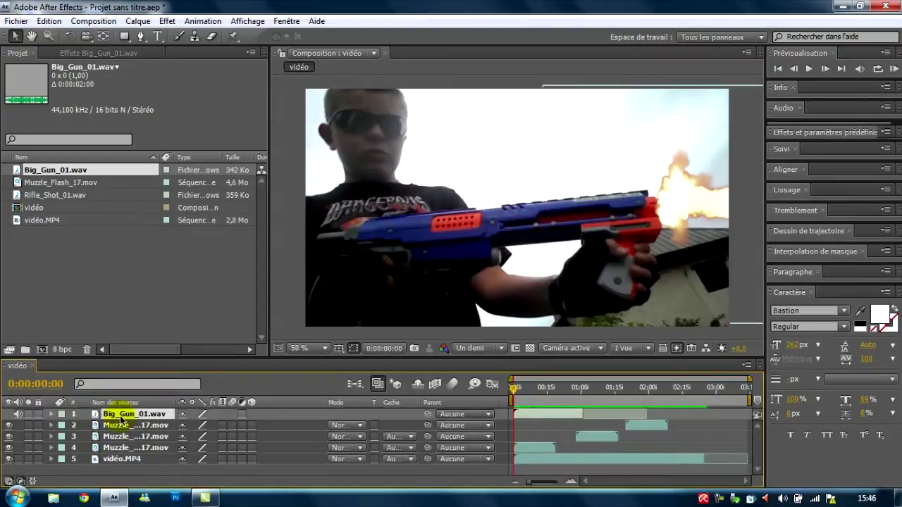
{"action": "left_click", "coordinate": [105, 457]}
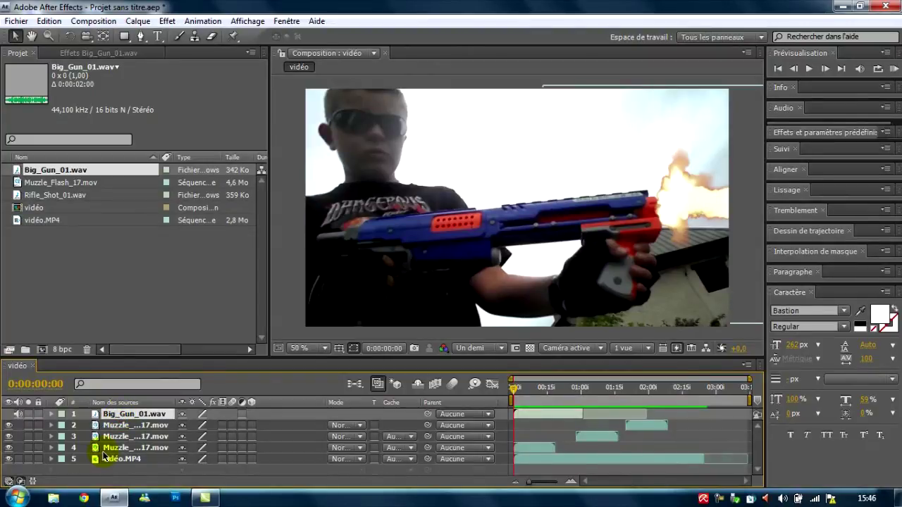
{"action": "key", "text": "ctrl+d"}
{"action": "left_click_drag", "start_coordinate": [511, 388], "coordinate": [578, 394]}
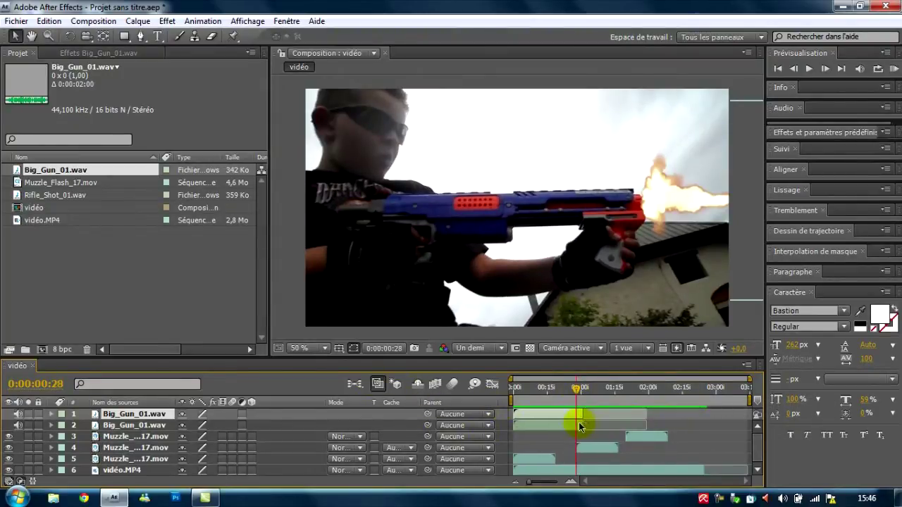
{"action": "left_click_drag", "start_coordinate": [560, 420], "coordinate": [623, 418]}
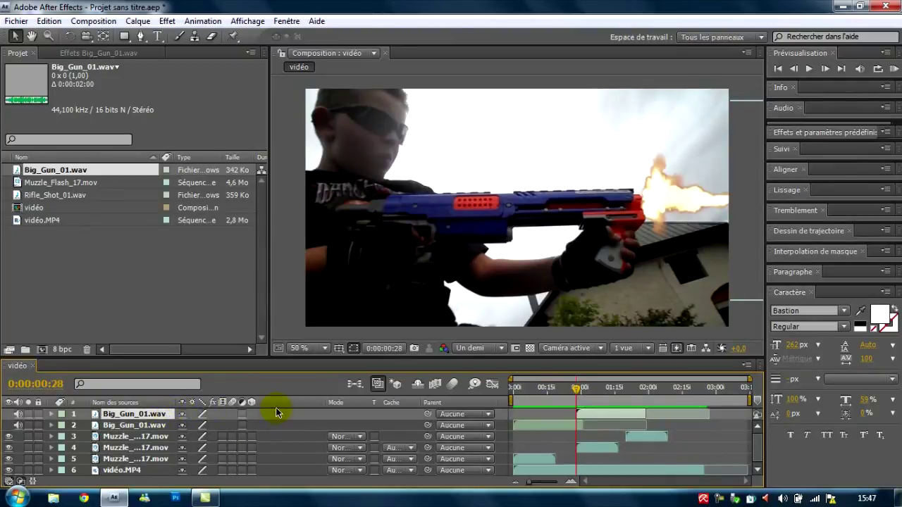
{"action": "key", "text": "ctrl+d"}
{"action": "left_click_drag", "start_coordinate": [577, 392], "coordinate": [642, 414]}
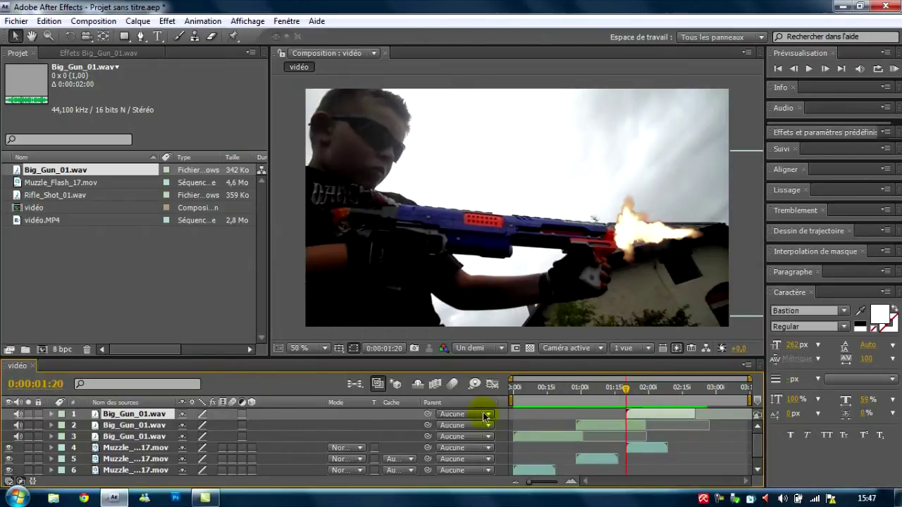
Step: RAM-preview the composition with the three gunshot sounds and return the time indicator to 0:00:00:00
{"action": "left_click", "coordinate": [893, 68]}
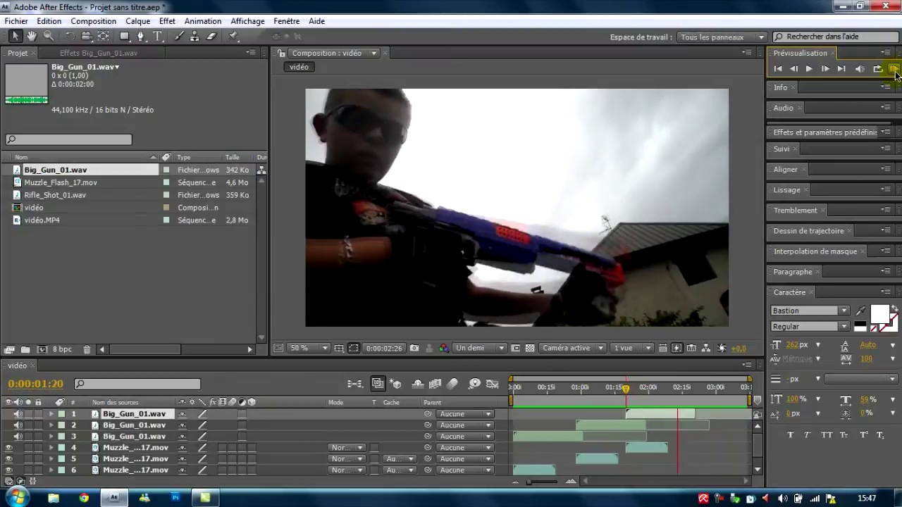
{"action": "left_click", "coordinate": [725, 384]}
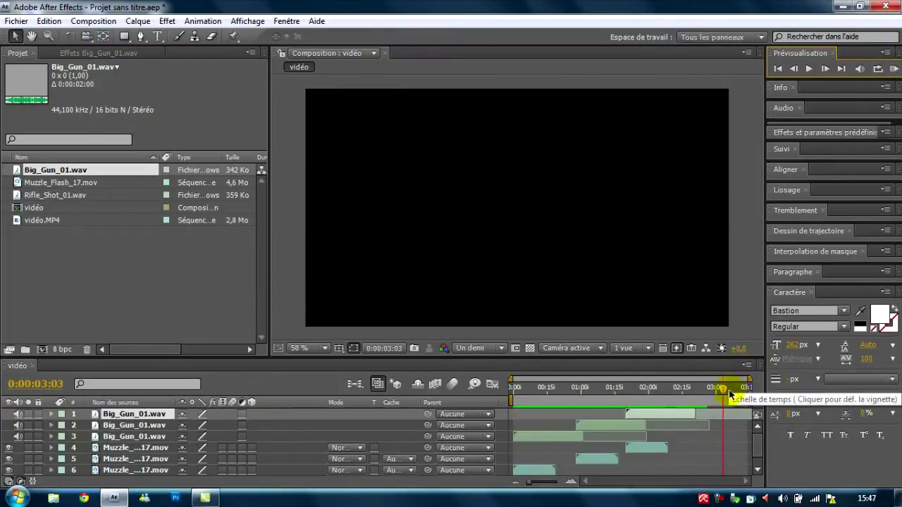
{"action": "left_click_drag", "start_coordinate": [724, 387], "coordinate": [513, 391]}
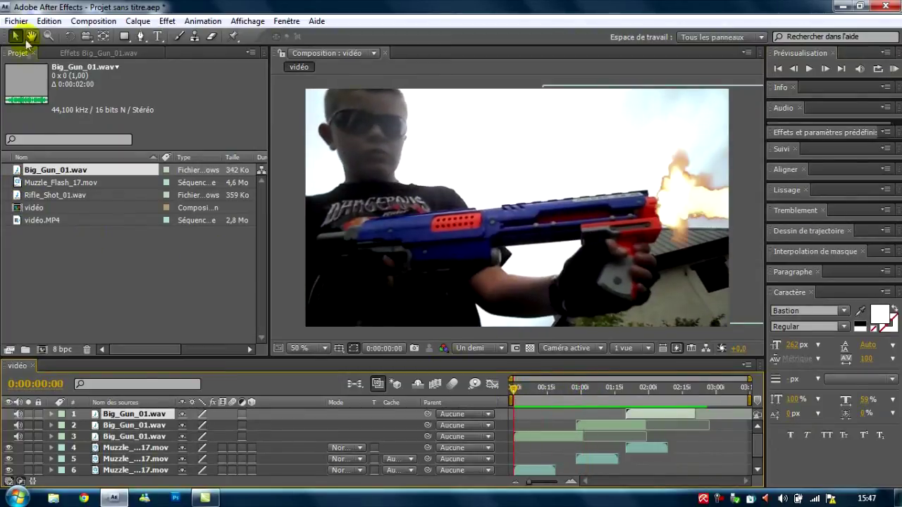
Step: Import Gun_Load from the Bonus_Sound_FX folder and add it as the top layer starting at 0:00:00:00
{"action": "left_click", "coordinate": [16, 21]}
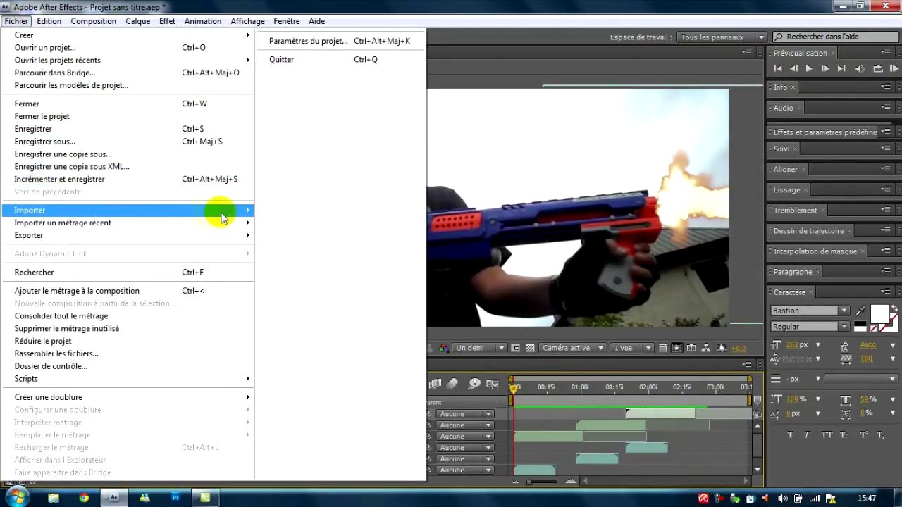
{"action": "left_click", "coordinate": [274, 210]}
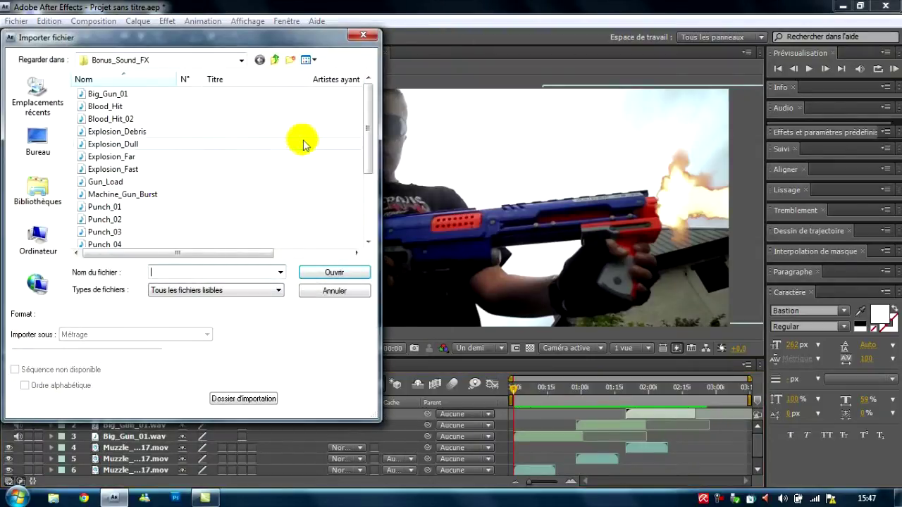
{"action": "double_click", "coordinate": [317, 183]}
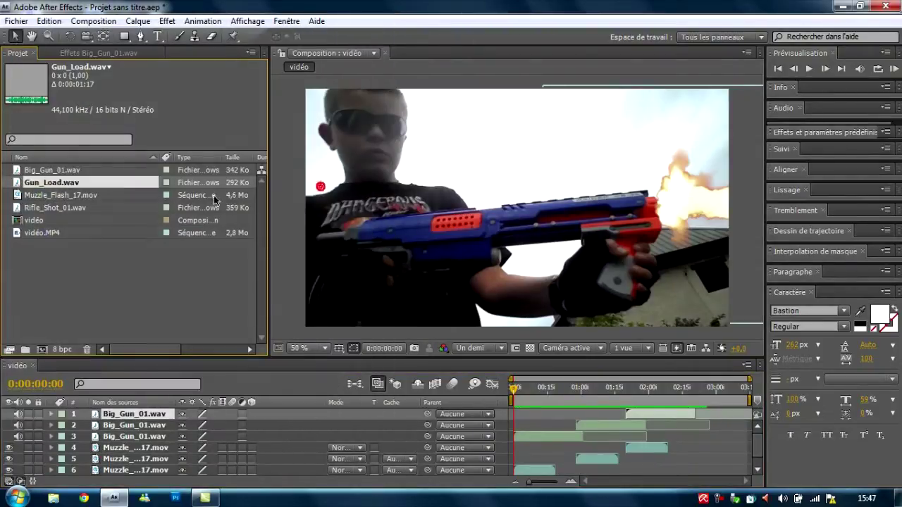
{"action": "left_click_drag", "start_coordinate": [116, 181], "coordinate": [157, 411]}
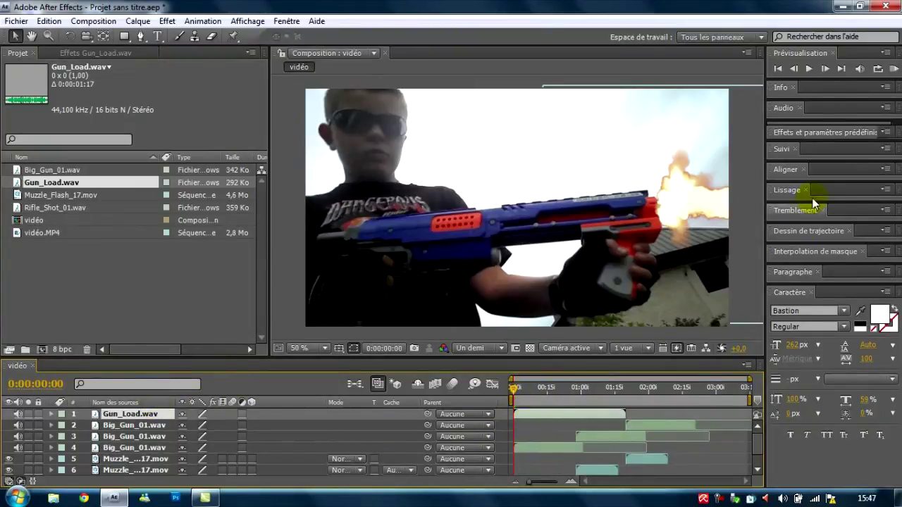
Step: RAM-preview the composition to check the timing of the Gun_Load.wav sound against the video
{"action": "left_click", "coordinate": [894, 69]}
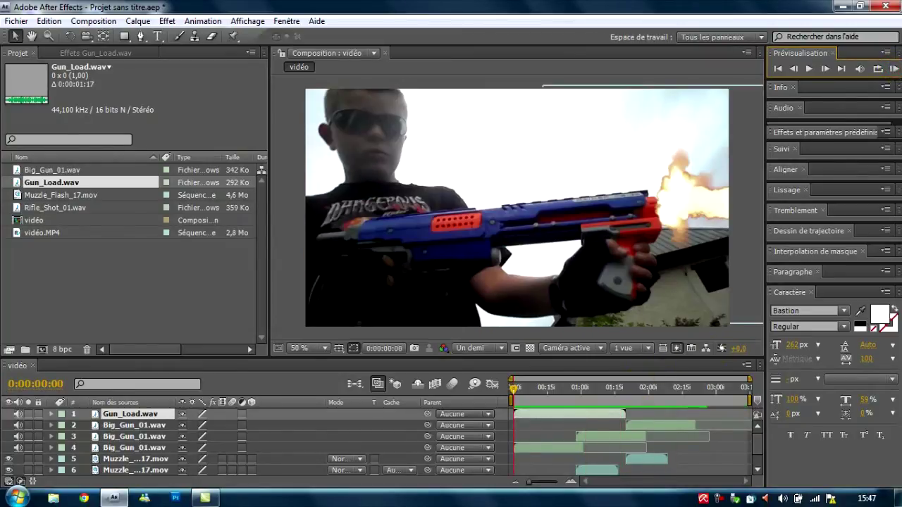
{"action": "left_click", "coordinate": [893, 73]}
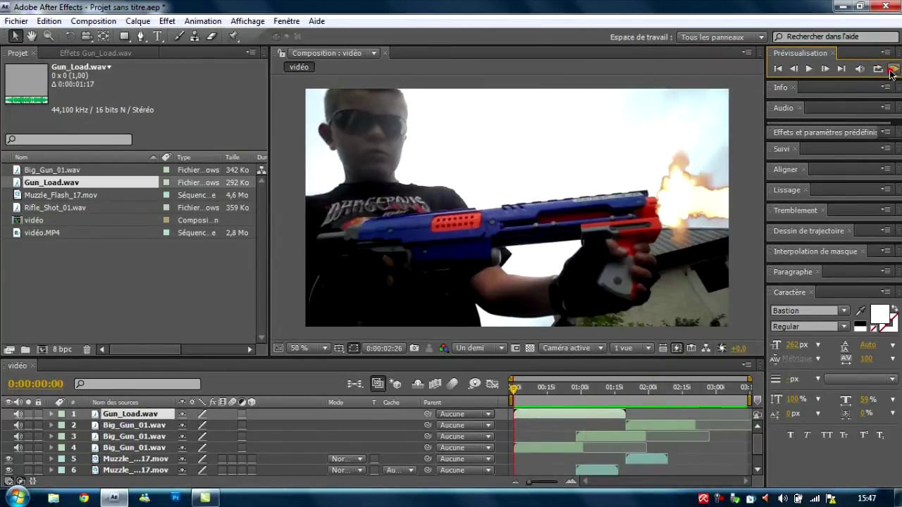
{"action": "left_click", "coordinate": [893, 73]}
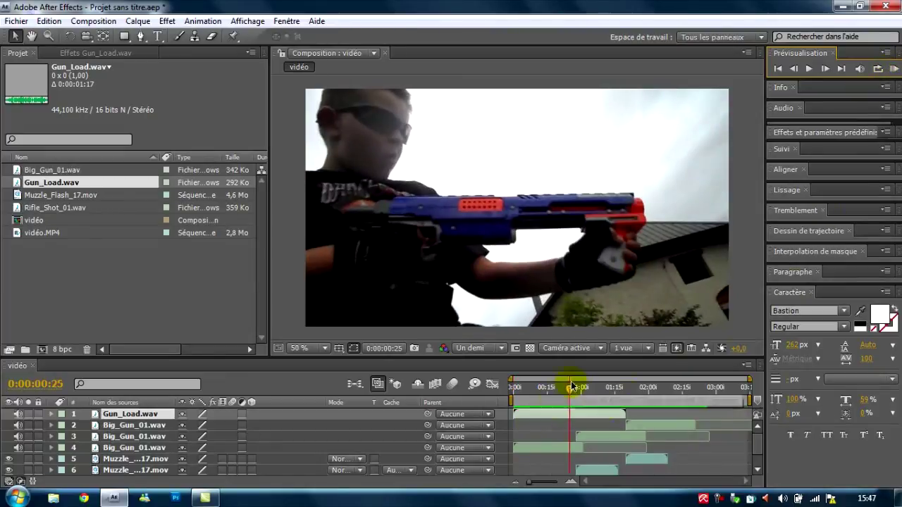
Step: Trim both ends of the Gun_Load.wav layer and shift it so its trimmed part starts at about 0:00:00:08
{"action": "left_click_drag", "start_coordinate": [570, 387], "coordinate": [548, 393]}
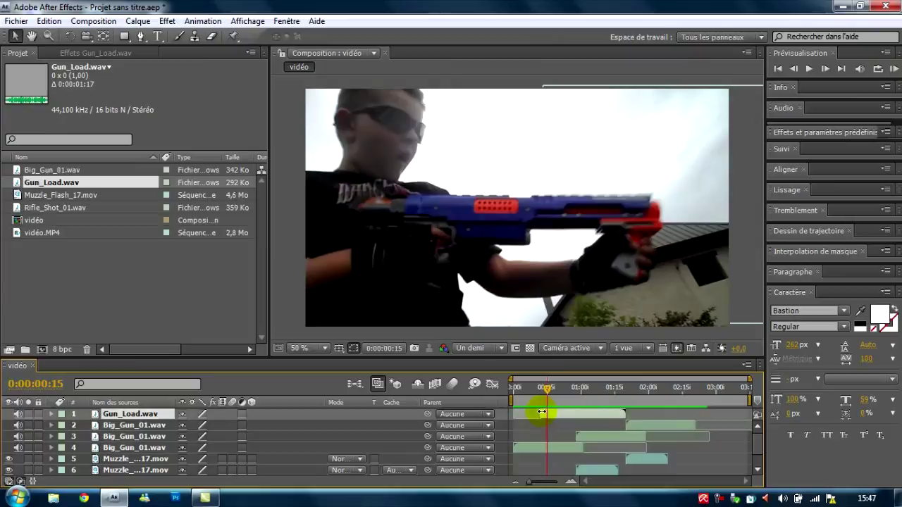
{"action": "left_click", "coordinate": [621, 415]}
{"action": "left_click_drag", "start_coordinate": [604, 411], "coordinate": [597, 411]}
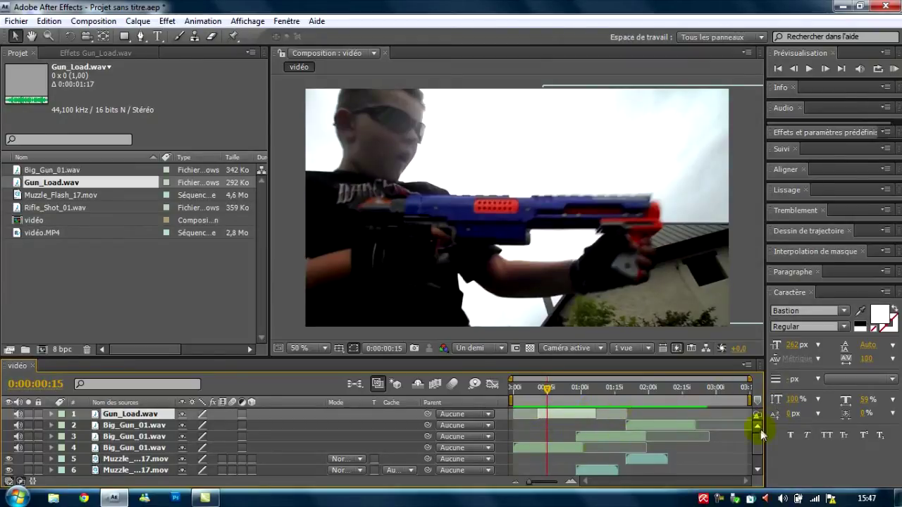
{"action": "left_click_drag", "start_coordinate": [547, 392], "coordinate": [549, 416]}
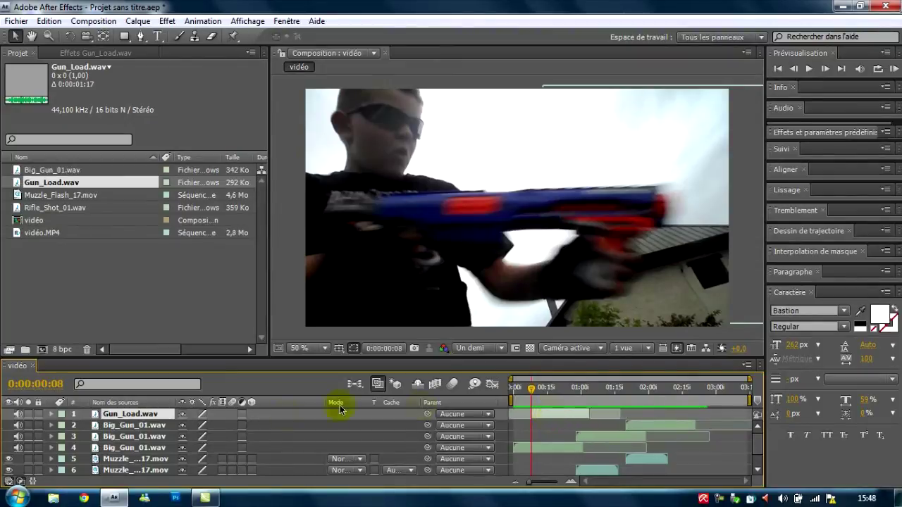
Step: Duplicate the Gun_Load.wav layer and shift the copy so its trimmed part starts at about 0:00:00:29
{"action": "key", "text": "ctrl+d"}
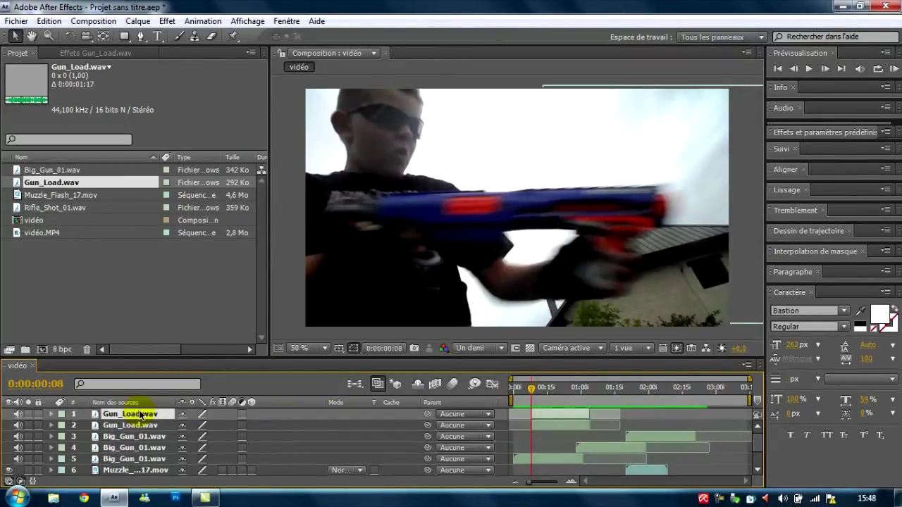
{"action": "left_click_drag", "start_coordinate": [532, 389], "coordinate": [611, 421]}
{"action": "left_click", "coordinate": [579, 387]}
{"action": "left_click", "coordinate": [568, 413]}
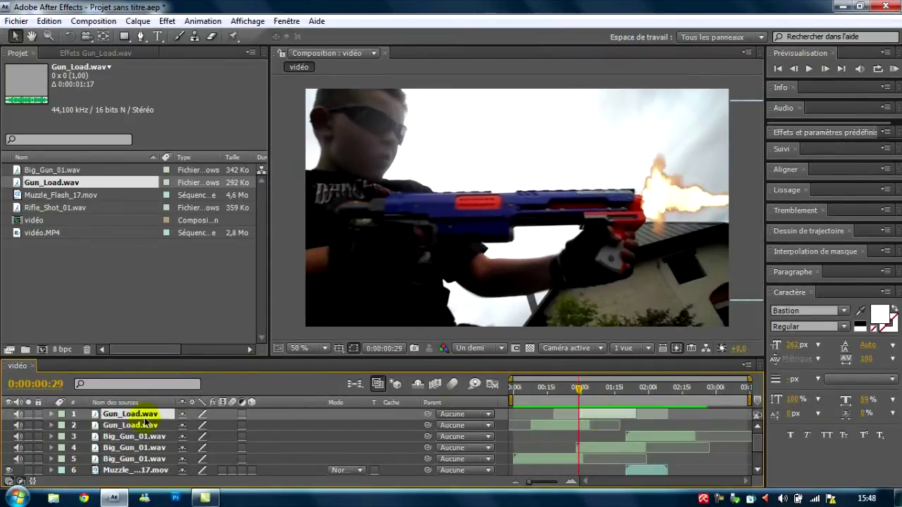
Step: Duplicate the second Gun_Load.wav layer and shift the new copy so its trimmed part starts at about 0:00:01:23
{"action": "key", "text": "ctrl+d"}
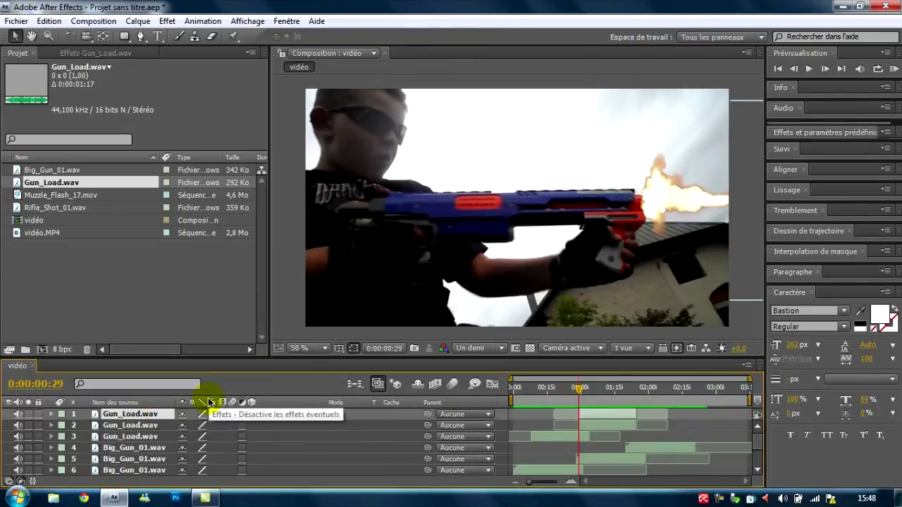
{"action": "left_click", "coordinate": [580, 389]}
{"action": "left_click_drag", "start_coordinate": [594, 395], "coordinate": [659, 407]}
Step: RAM-preview the composition with the three gun-loading sounds and scrub the time indicator back to 0:00:00:26
{"action": "left_click", "coordinate": [896, 68]}
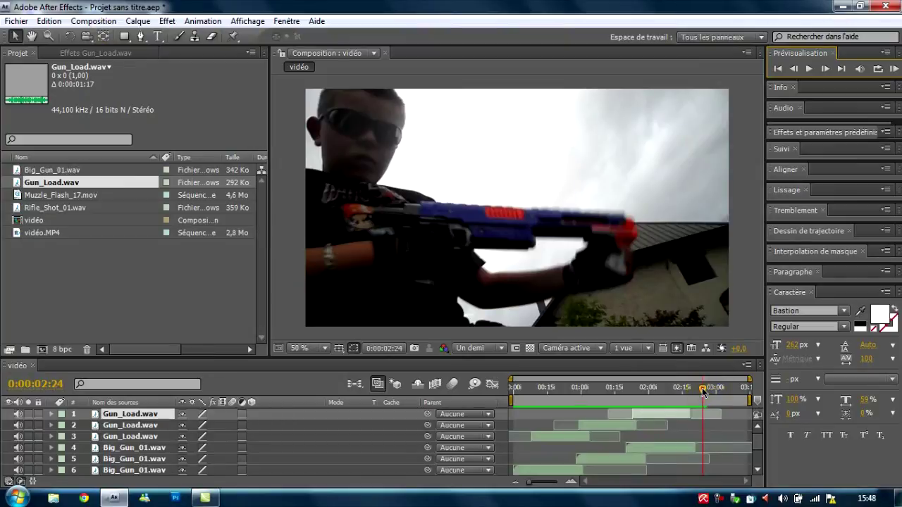
{"action": "left_click_drag", "start_coordinate": [703, 392], "coordinate": [570, 402]}
{"action": "left_click", "coordinate": [95, 426]}
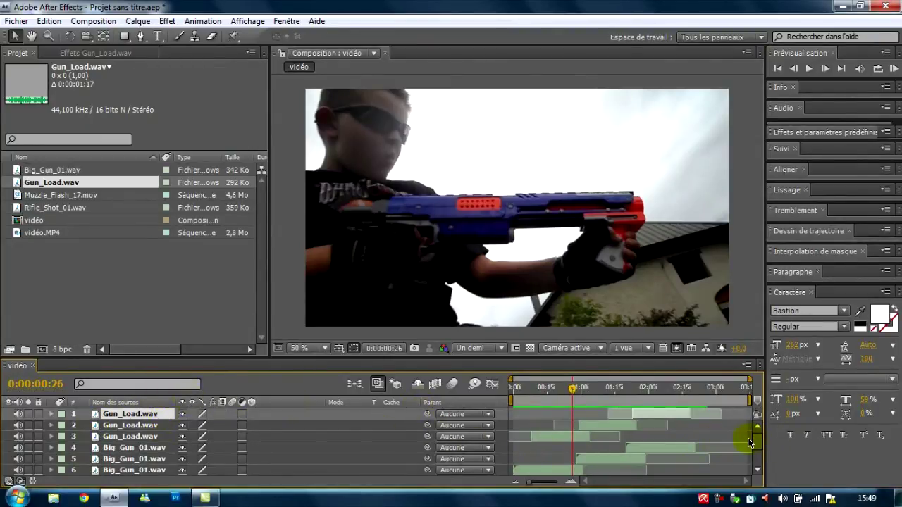
Step: Duplicate the vidéo.MP4 layer, deleting the surplus copy so only one remains above the original
{"action": "left_click_drag", "start_coordinate": [760, 447], "coordinate": [762, 472]}
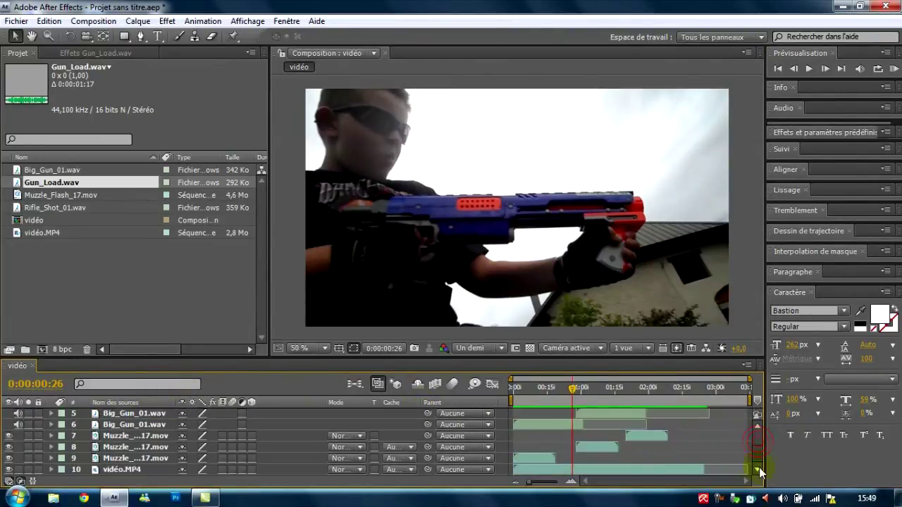
{"action": "left_click", "coordinate": [139, 470]}
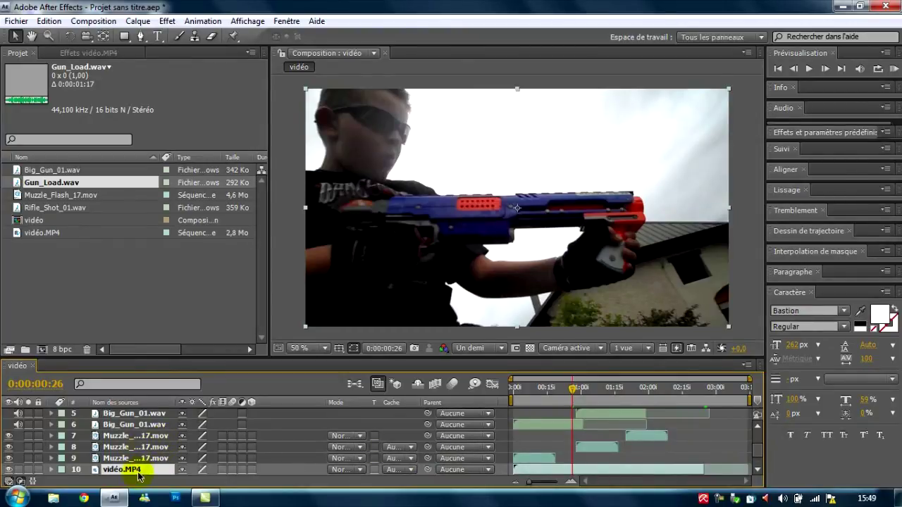
{"action": "key", "text": "ctrl+d"}
{"action": "key", "text": "ctrl+d"}
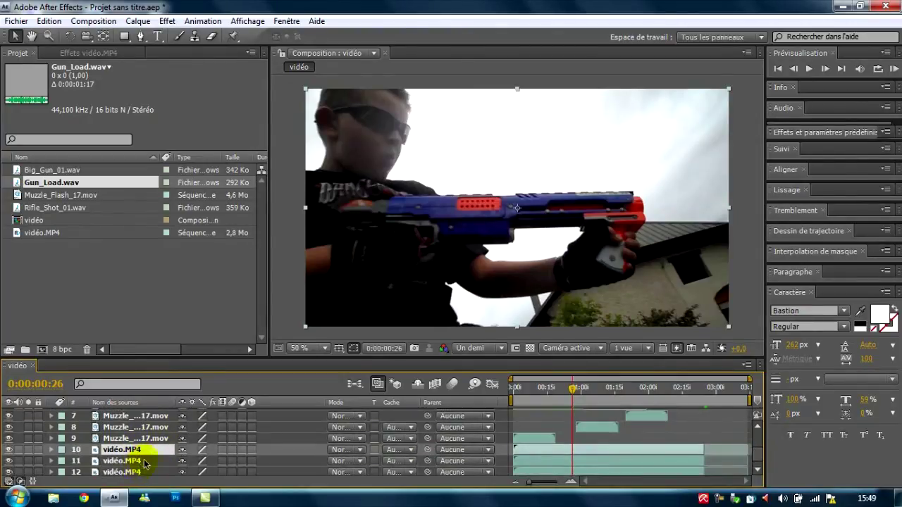
{"action": "key", "text": "Delete"}
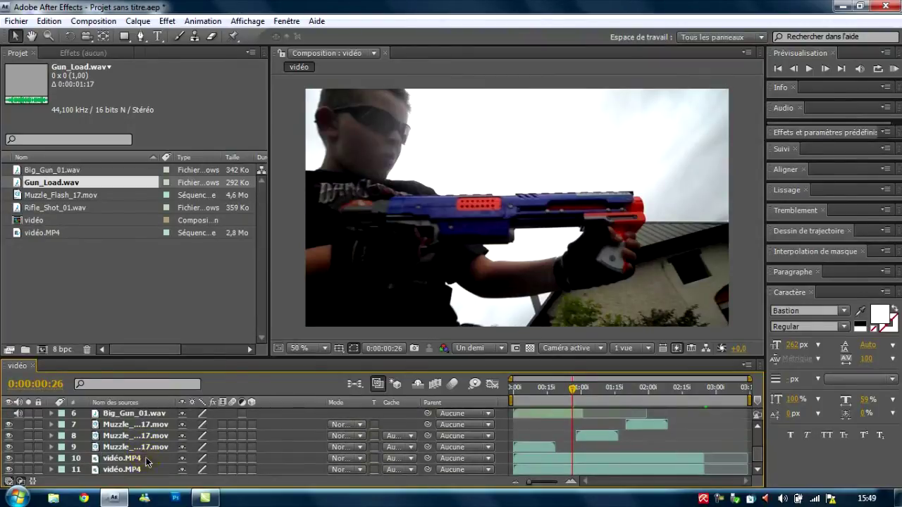
Step: Try the Eclaircir blending mode on the upper vidéo.MP4 layer and toggle its visibility to judge the effect
{"action": "left_click", "coordinate": [147, 460]}
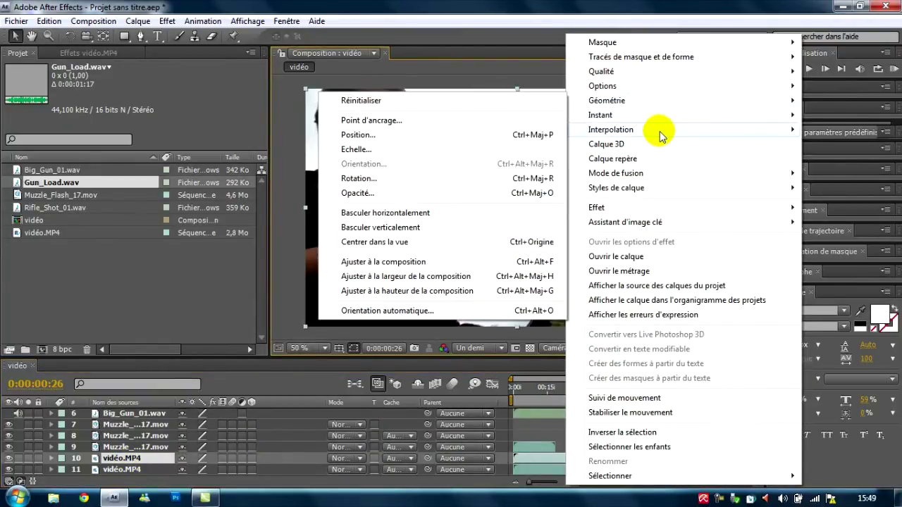
{"action": "mouse_move", "coordinate": [664, 120]}
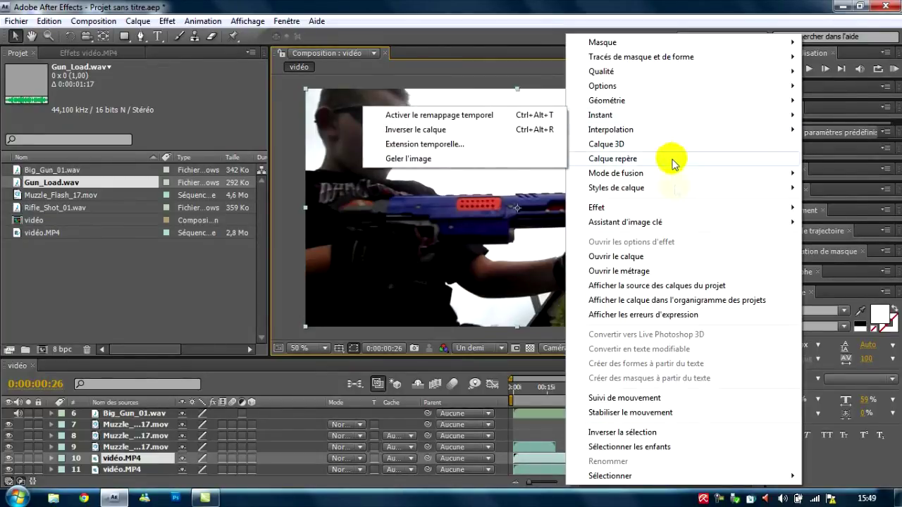
{"action": "mouse_move", "coordinate": [671, 173]}
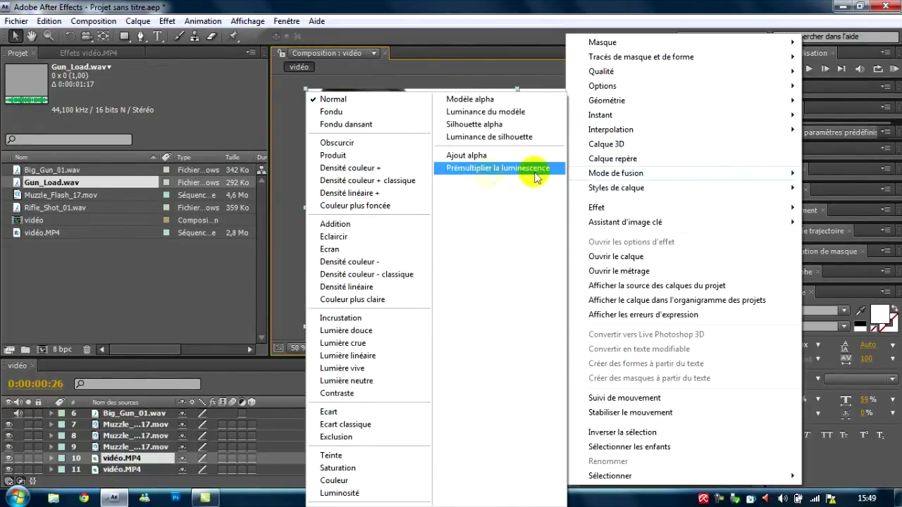
{"action": "left_click", "coordinate": [396, 237]}
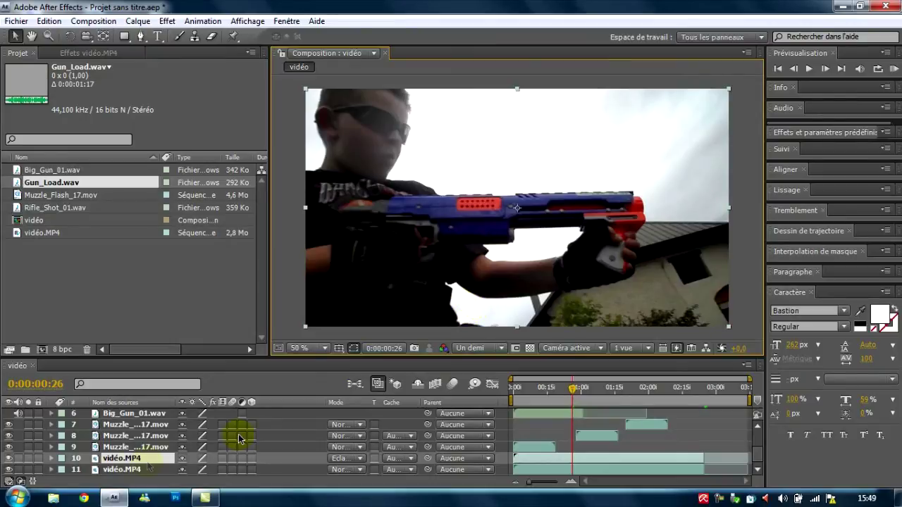
{"action": "left_click", "coordinate": [9, 459]}
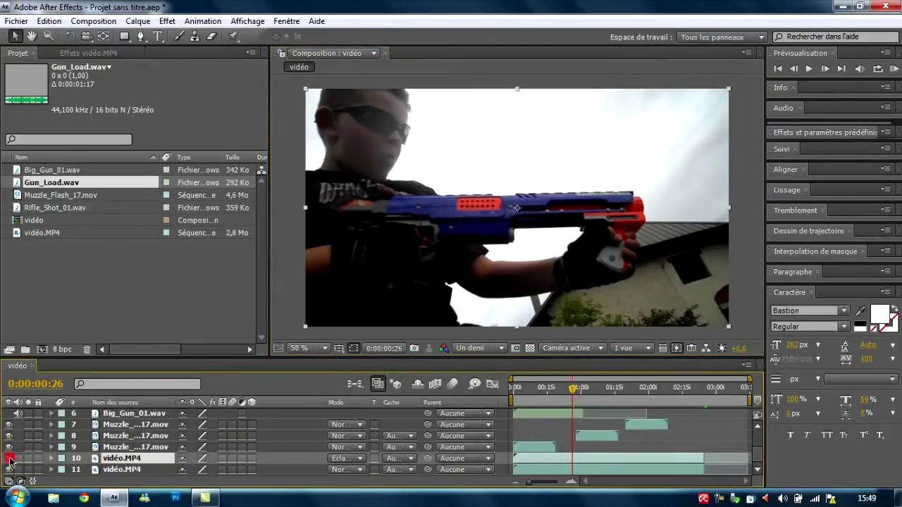
Step: Set the blending mode of the upper vidéo.MP4 layer to Ecran
{"action": "right_click", "coordinate": [541, 223]}
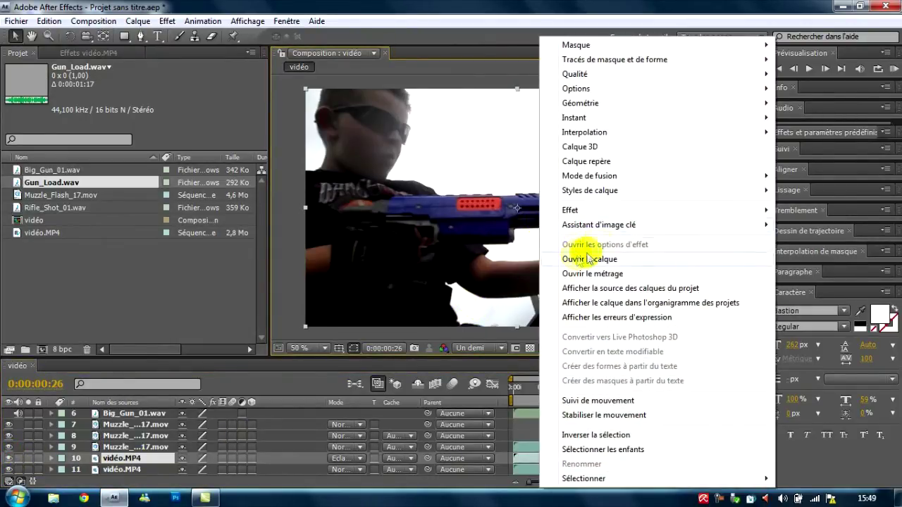
{"action": "mouse_move", "coordinate": [625, 176]}
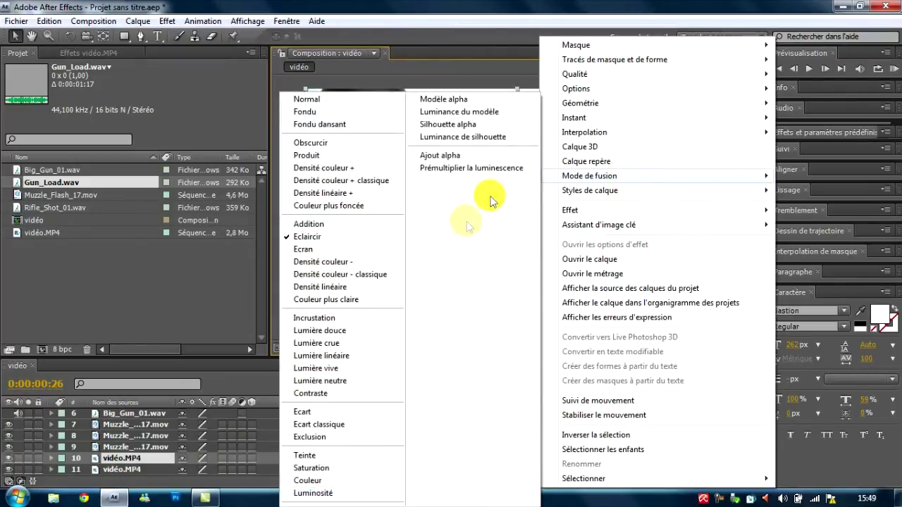
{"action": "left_click", "coordinate": [342, 248]}
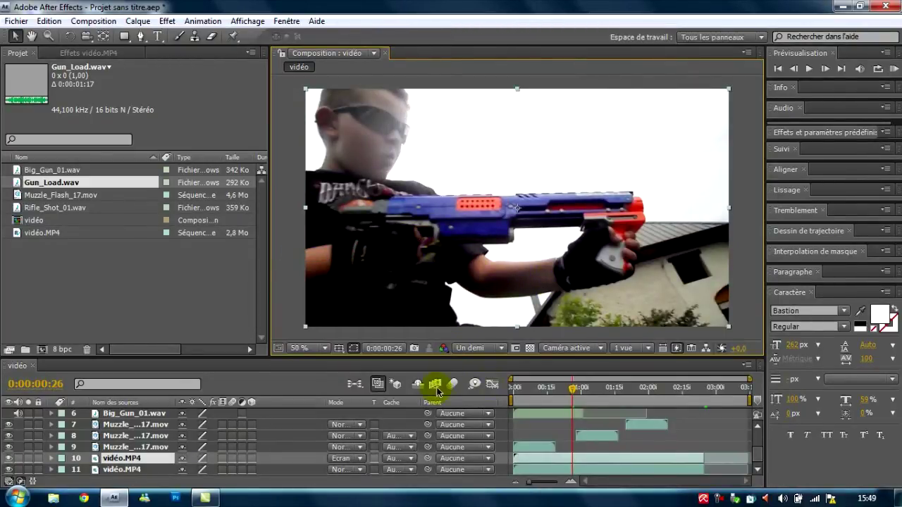
Step: Toggle the visibility of the Ecran vidéo.MP4 layer repeatedly to compare the image brightness with and without it
{"action": "left_click", "coordinate": [9, 458]}
{"action": "left_click", "coordinate": [9, 459]}
{"action": "left_click", "coordinate": [9, 459]}
{"action": "left_click", "coordinate": [8, 459]}
{"action": "left_click", "coordinate": [8, 459]}
{"action": "left_click", "coordinate": [8, 459]}
{"action": "left_click", "coordinate": [8, 459]}
{"action": "left_click", "coordinate": [8, 459]}
{"action": "left_click", "coordinate": [9, 459]}
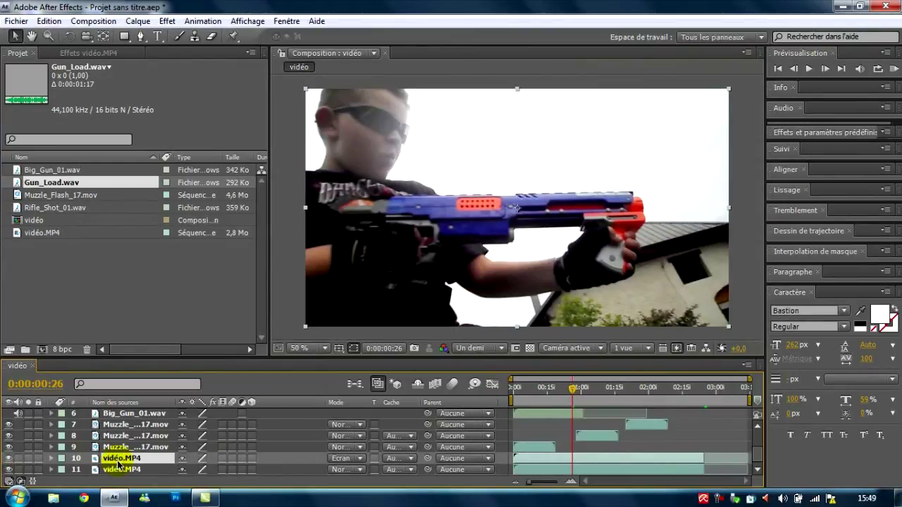
Step: Duplicate the Ecran vidéo.MP4 layer twice to get one brightening copy for each of the three shots
{"action": "key", "text": "ctrl+d"}
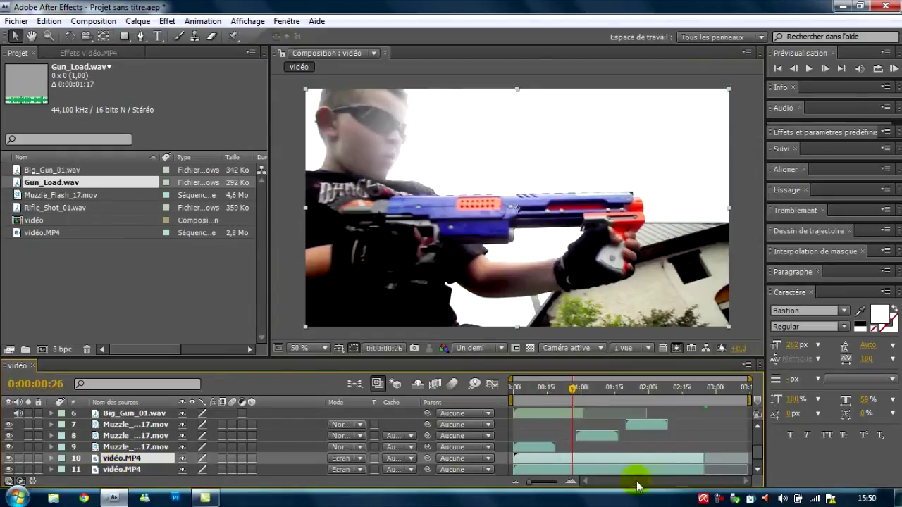
{"action": "scroll", "coordinate": [733, 449], "scroll_direction": "down", "scroll_amount": 1}
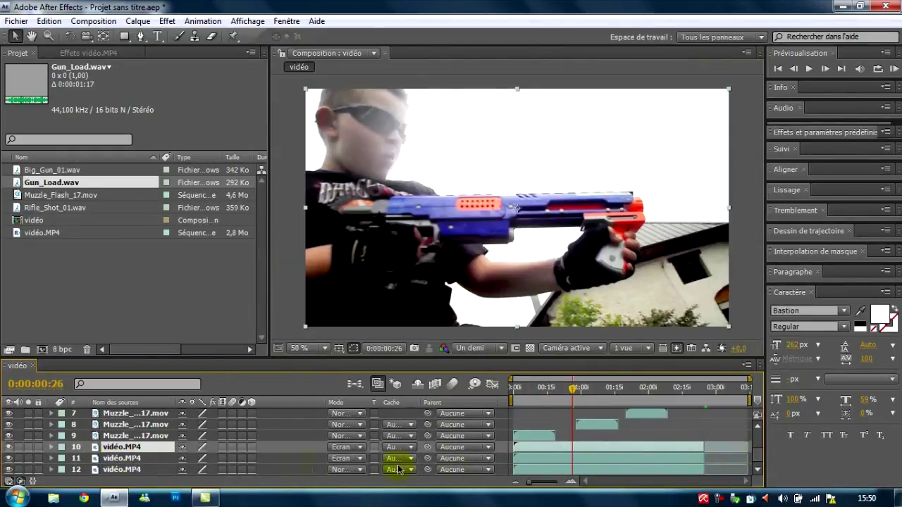
{"action": "key", "text": "ctrl+d"}
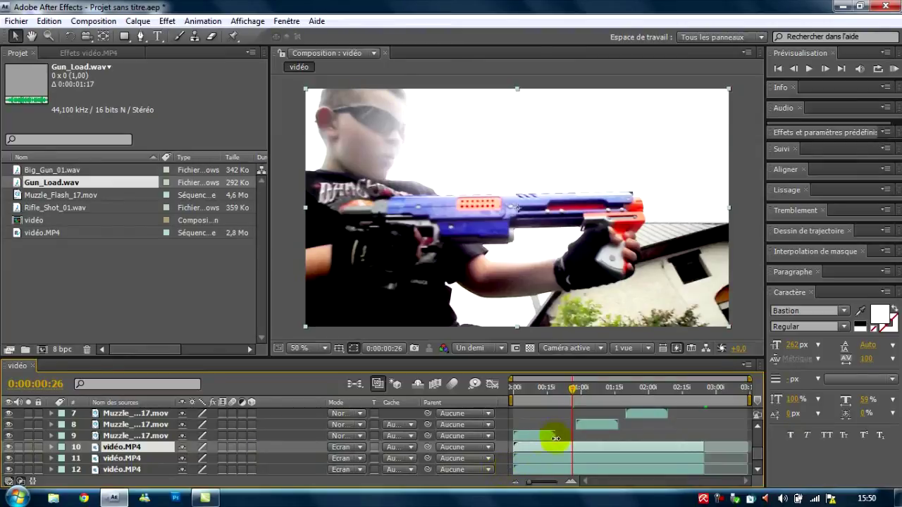
Step: Trim the end of the topmost vidéo.MP4 copy back to just after the first muzzle flash starts, and scrub to check it
{"action": "mouse_move", "coordinate": [705, 447]}
{"action": "left_mouse_down"}
{"action": "mouse_move", "coordinate": [681, 449]}
{"action": "mouse_move", "coordinate": [698, 447]}
{"action": "left_mouse_up"}
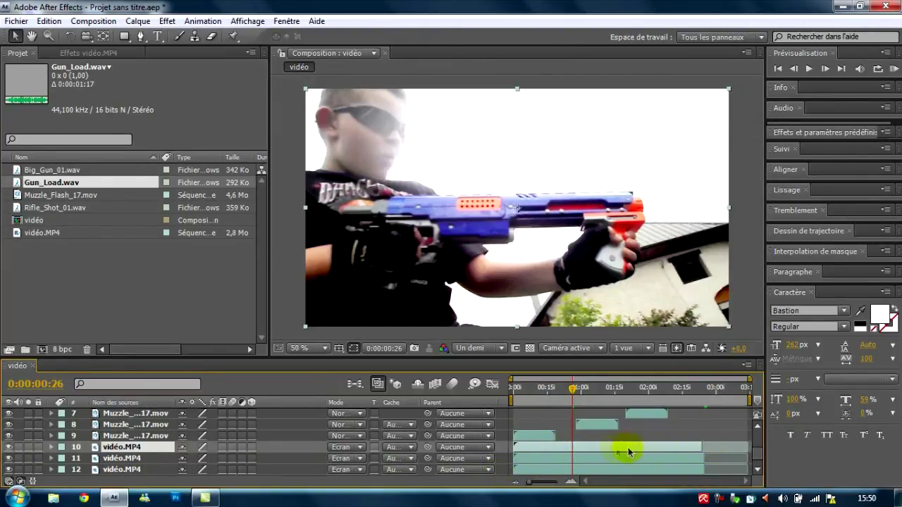
{"action": "left_click", "coordinate": [700, 447]}
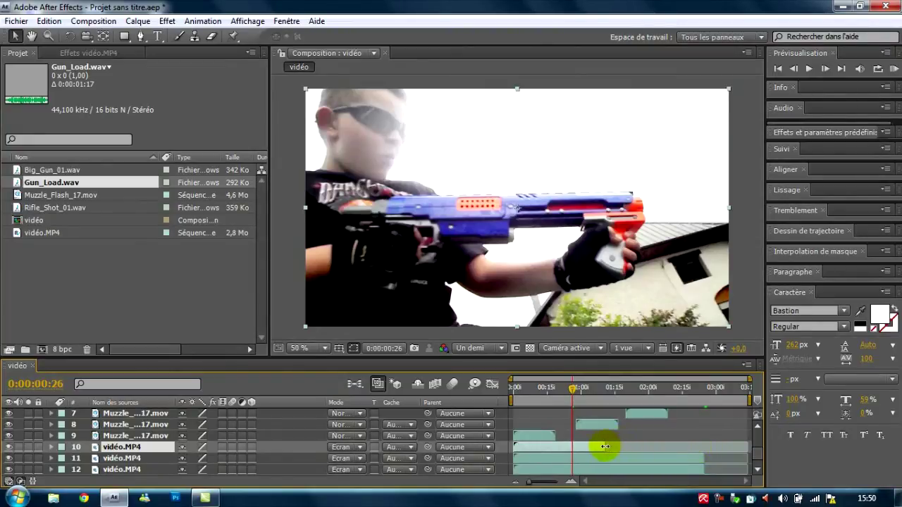
{"action": "left_click_drag", "start_coordinate": [709, 450], "coordinate": [530, 447]}
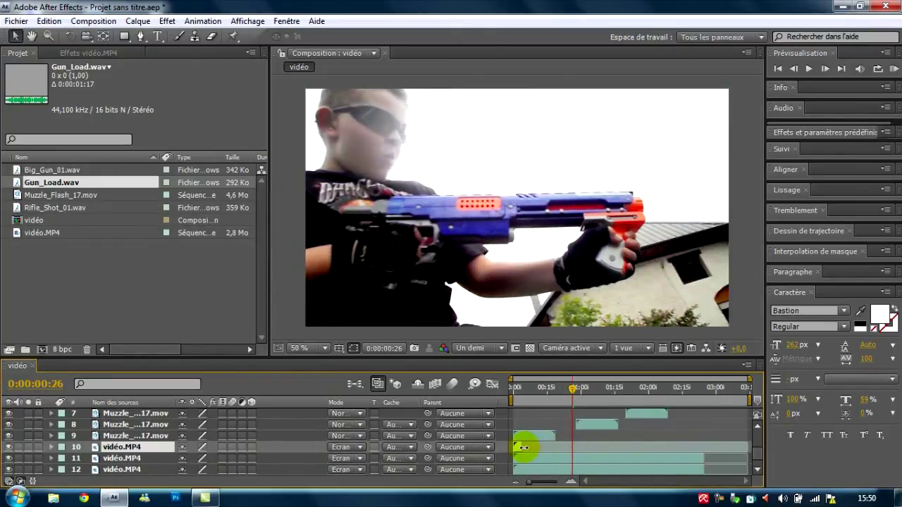
{"action": "left_click_drag", "start_coordinate": [572, 389], "coordinate": [525, 465]}
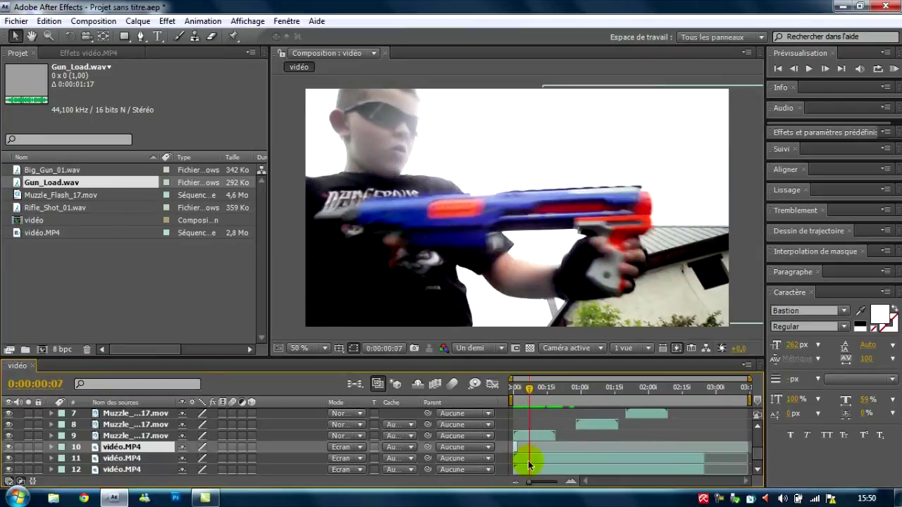
Step: Trim both ends of the second Ecran vidéo.MP4 copy to leave about one frame at 0:00:00:28, on the second muzzle flash
{"action": "left_click", "coordinate": [539, 456]}
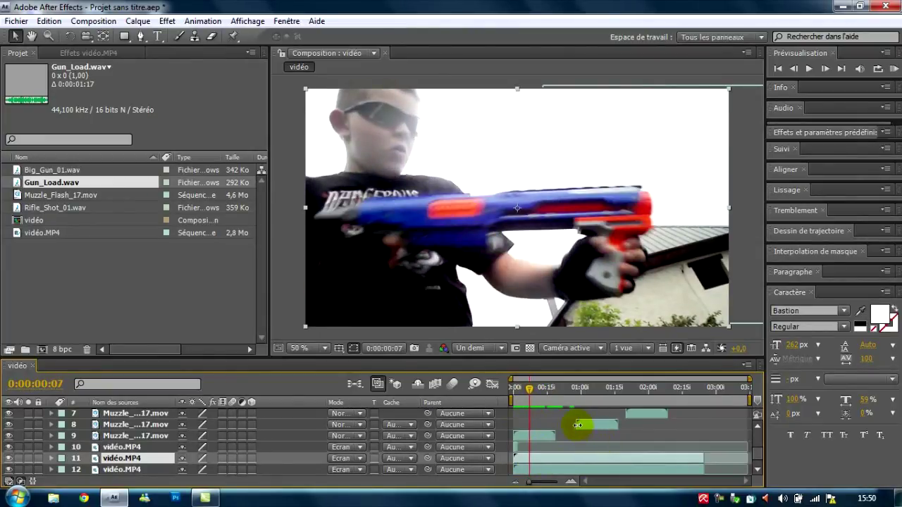
{"action": "left_click_drag", "start_coordinate": [523, 392], "coordinate": [577, 393]}
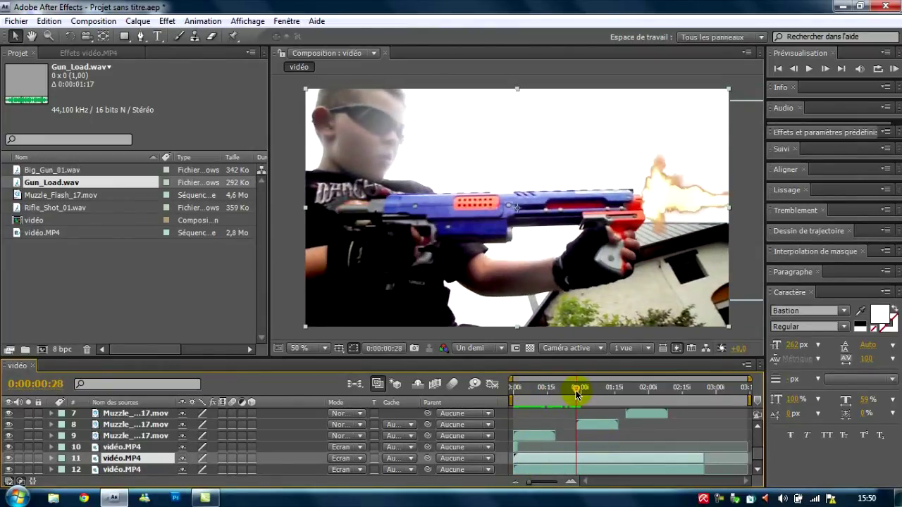
{"action": "left_click_drag", "start_coordinate": [516, 459], "coordinate": [580, 456]}
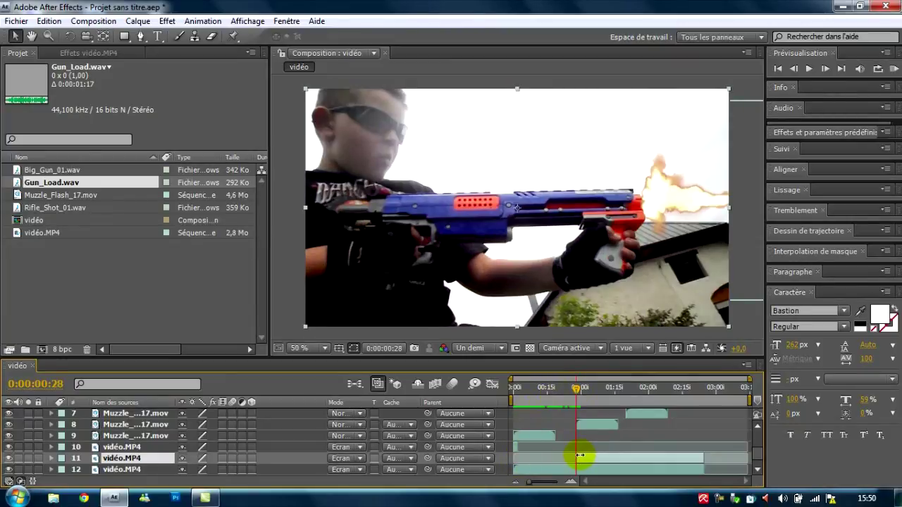
{"action": "left_click_drag", "start_coordinate": [699, 459], "coordinate": [578, 461]}
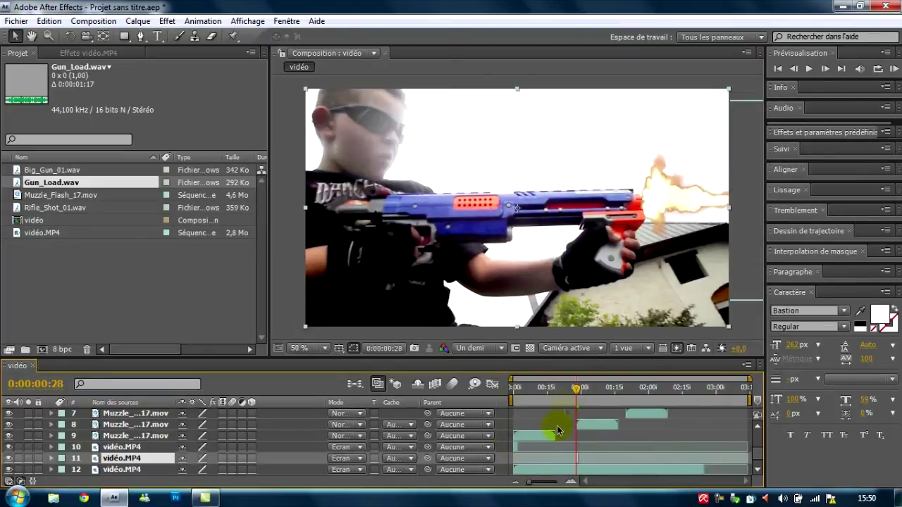
Step: Shorten the topmost vidéo.MP4 copy to about one frame at 0:00:00:00 and trim the third Ecran copy to about one frame at 0:00:01:20
{"action": "left_click_drag", "start_coordinate": [578, 394], "coordinate": [514, 388]}
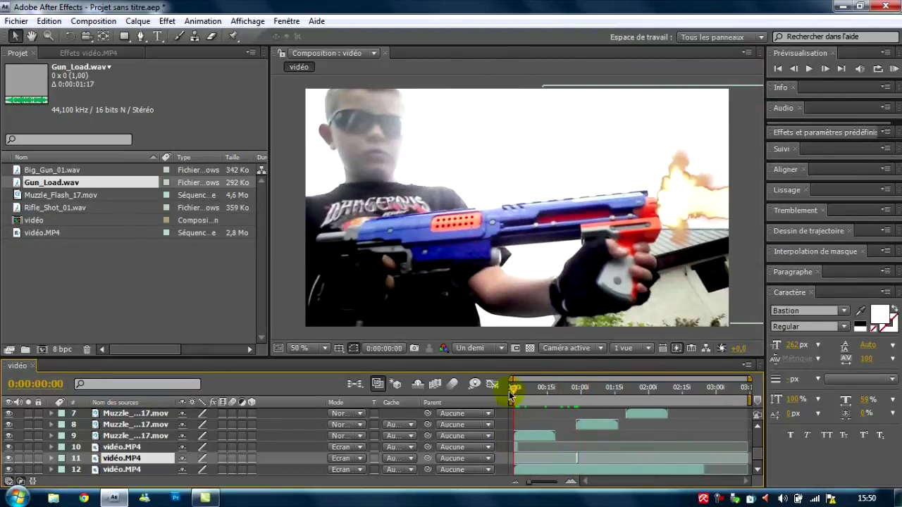
{"action": "left_click", "coordinate": [517, 448]}
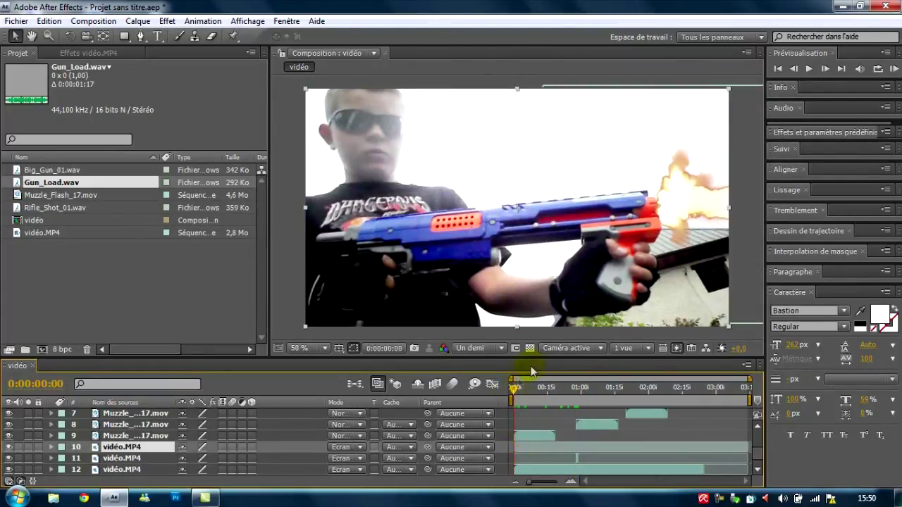
{"action": "left_click_drag", "start_coordinate": [514, 392], "coordinate": [623, 396]}
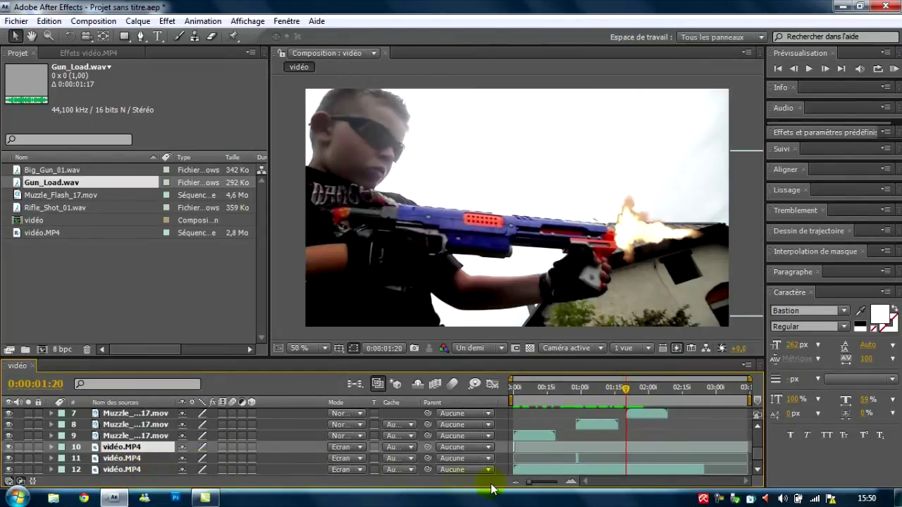
{"action": "left_click_drag", "start_coordinate": [514, 470], "coordinate": [625, 470]}
Step: RAM-preview the composition from 0:00:00:00 to check the brief brightening on each of the three shots
{"action": "left_click_drag", "start_coordinate": [626, 389], "coordinate": [650, 389]}
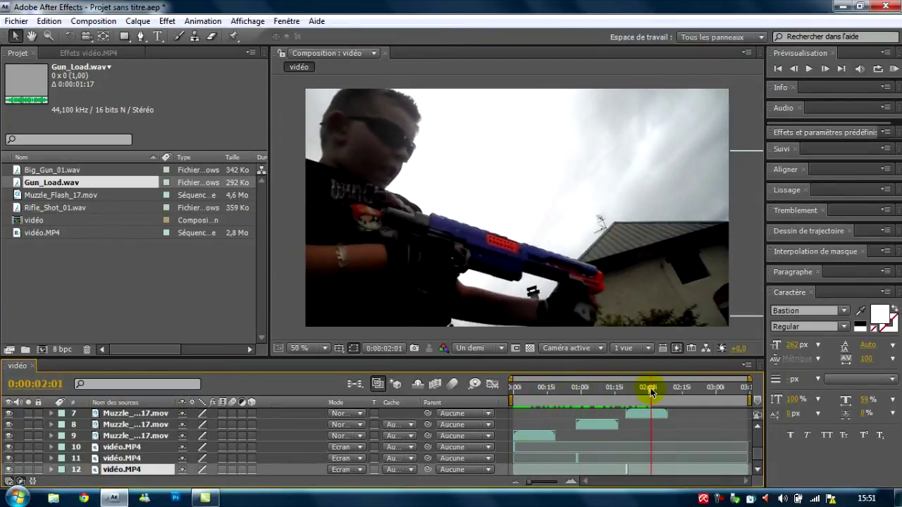
{"action": "left_click", "coordinate": [894, 68]}
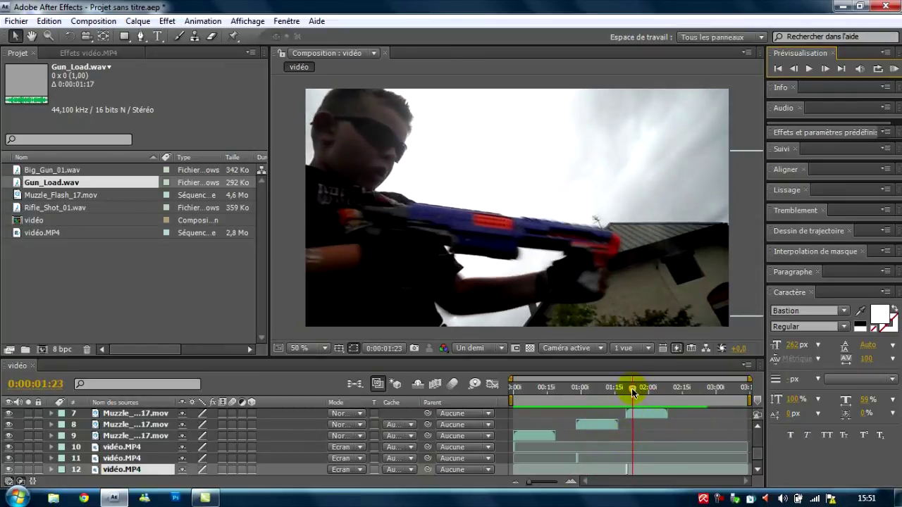
{"action": "left_click_drag", "start_coordinate": [632, 393], "coordinate": [514, 389]}
{"action": "left_click", "coordinate": [894, 69]}
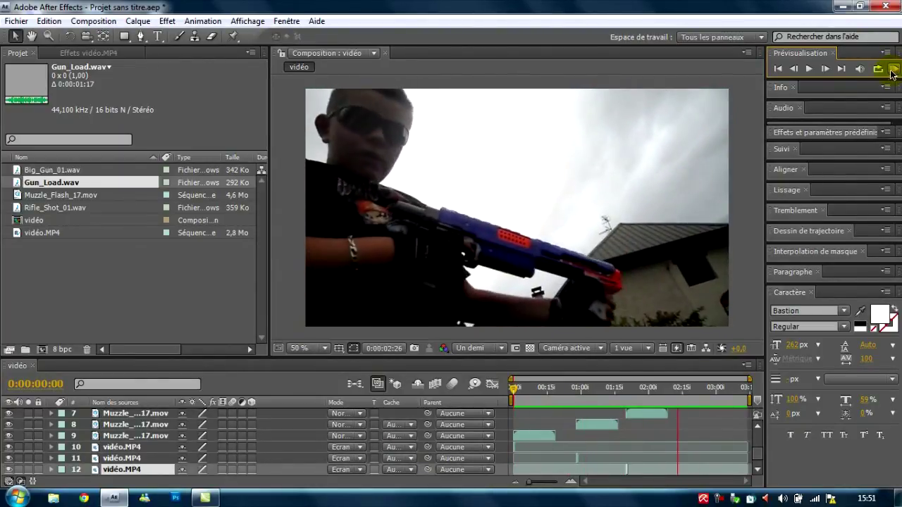
Step: Stop the preview, move the current time to 0:00:01:01 and review the settings of the vidéo composition
{"action": "key", "text": "space"}
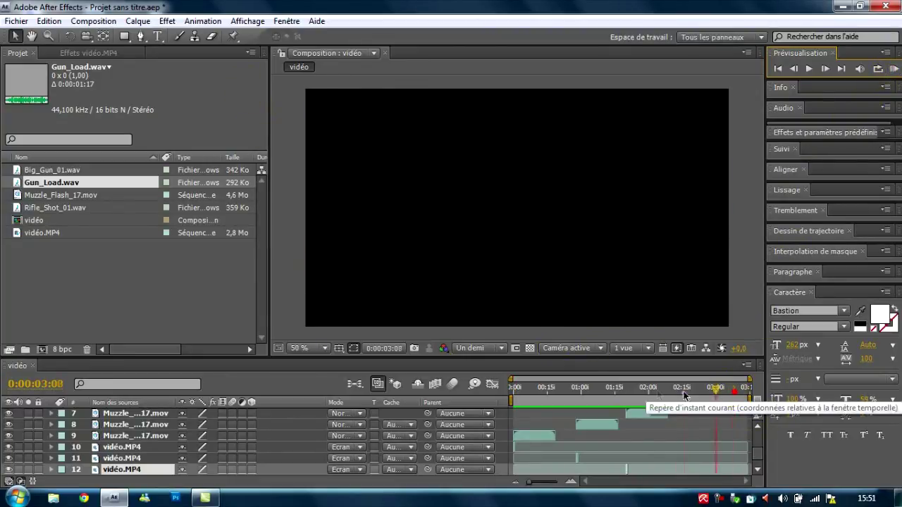
{"action": "left_click_drag", "start_coordinate": [735, 390], "coordinate": [584, 389]}
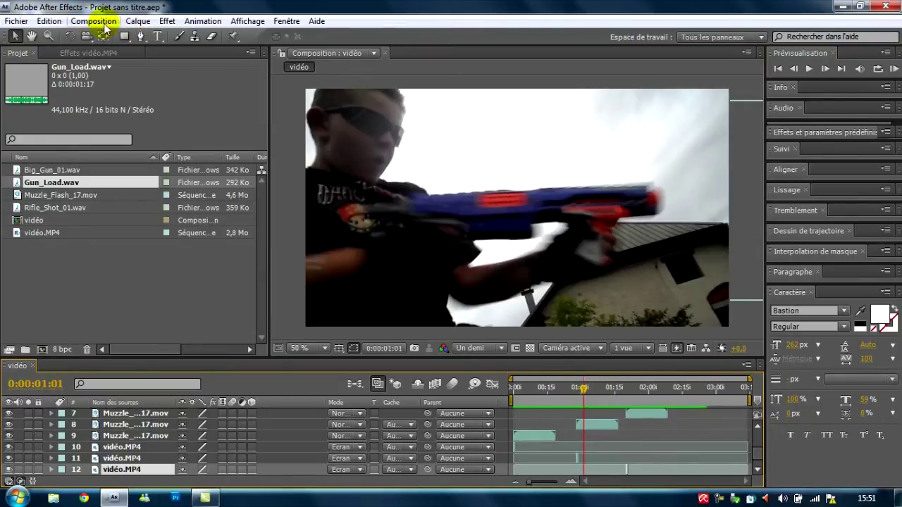
{"action": "left_click", "coordinate": [106, 23]}
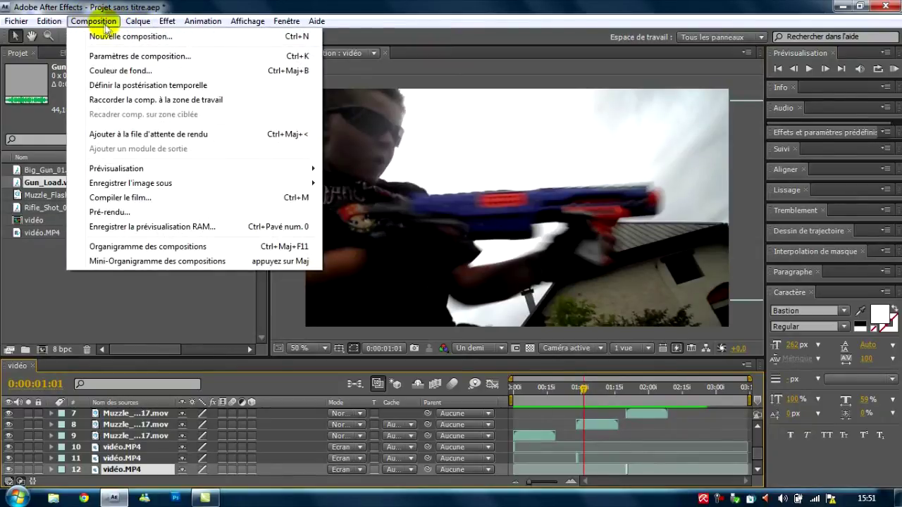
{"action": "left_click", "coordinate": [127, 56]}
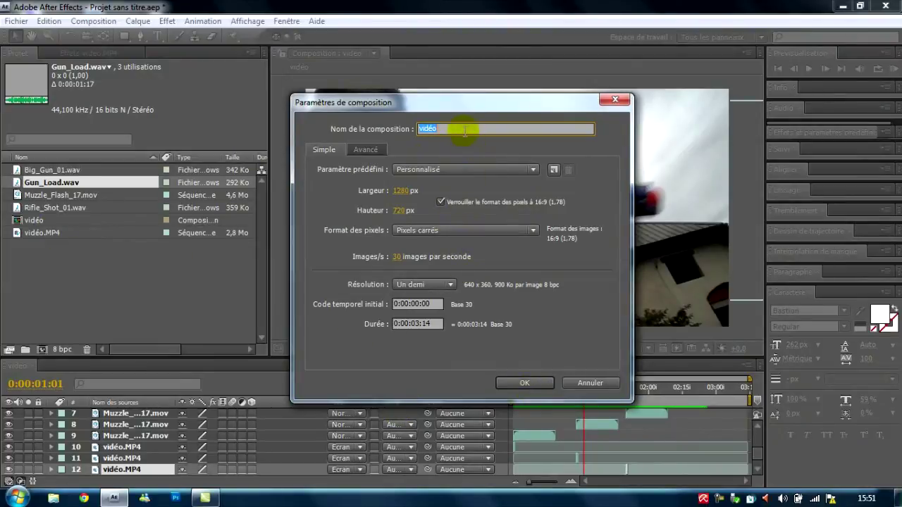
{"action": "left_click", "coordinate": [525, 383]}
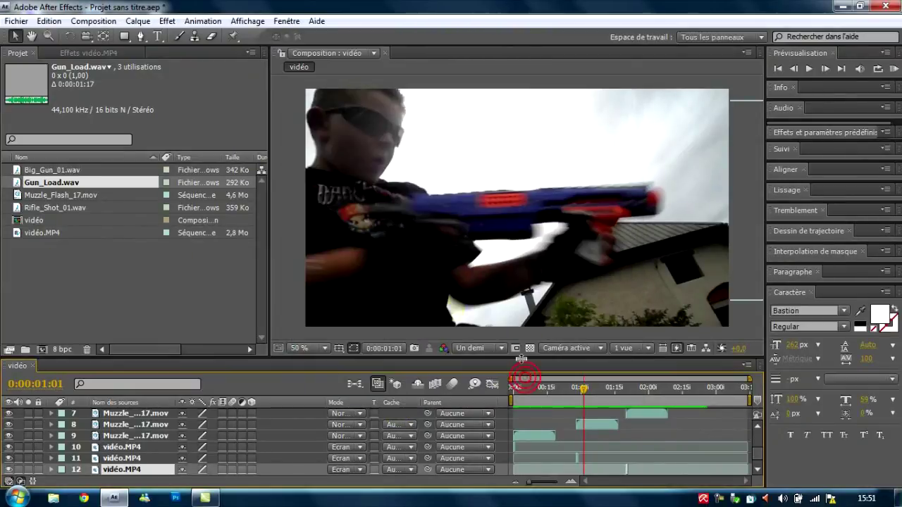
Step: Send the vidéo composition to the render queue as a movie and enlarge the queue area
{"action": "left_click", "coordinate": [106, 22]}
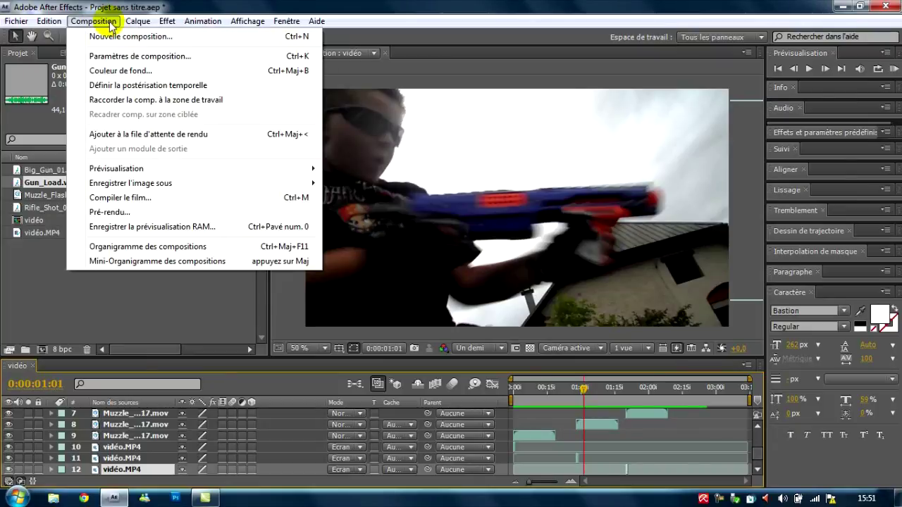
{"action": "left_click", "coordinate": [191, 201]}
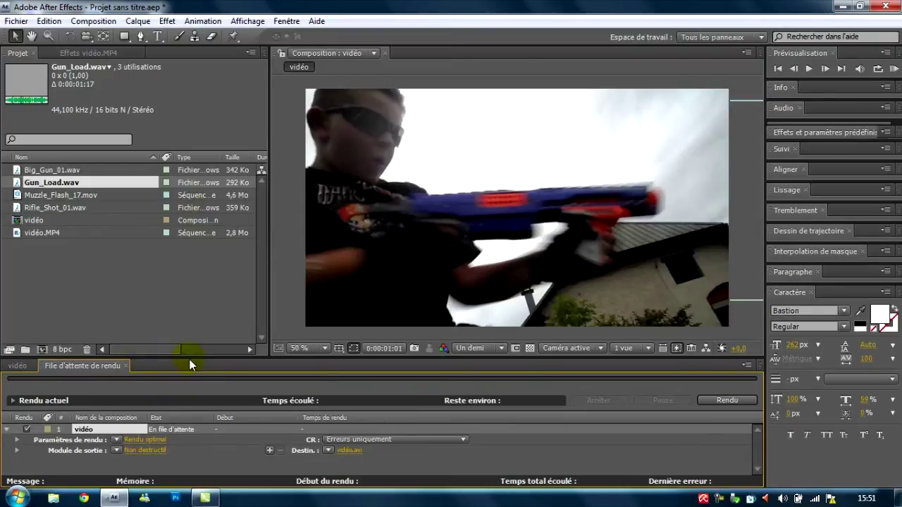
{"action": "left_click_drag", "start_coordinate": [189, 357], "coordinate": [180, 291]}
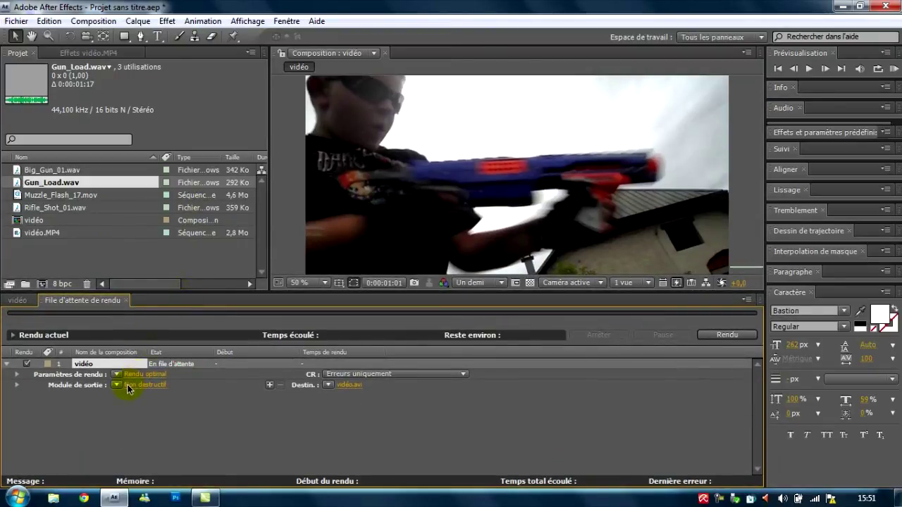
Step: Review the available output module and render settings presets, and examine the Rendu optimal settings without changing them
{"action": "left_click", "coordinate": [117, 385]}
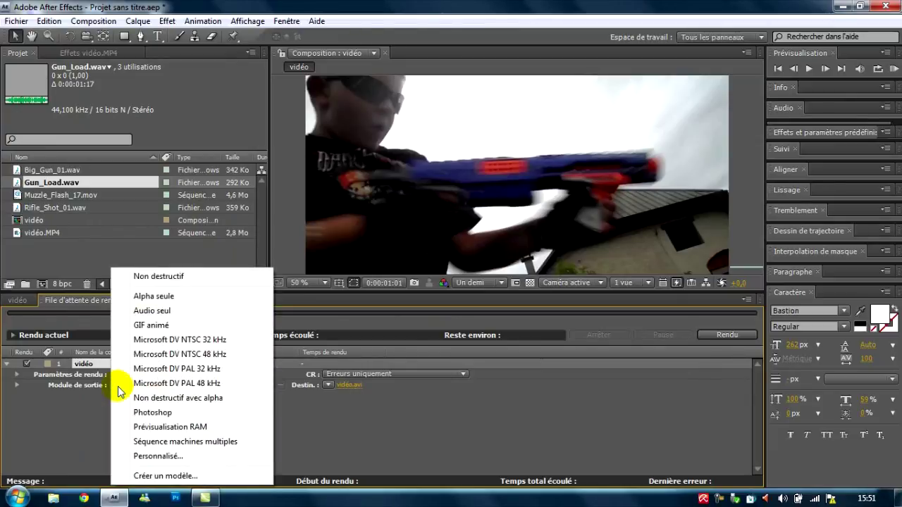
{"action": "left_click", "coordinate": [98, 426]}
{"action": "left_click", "coordinate": [117, 375]}
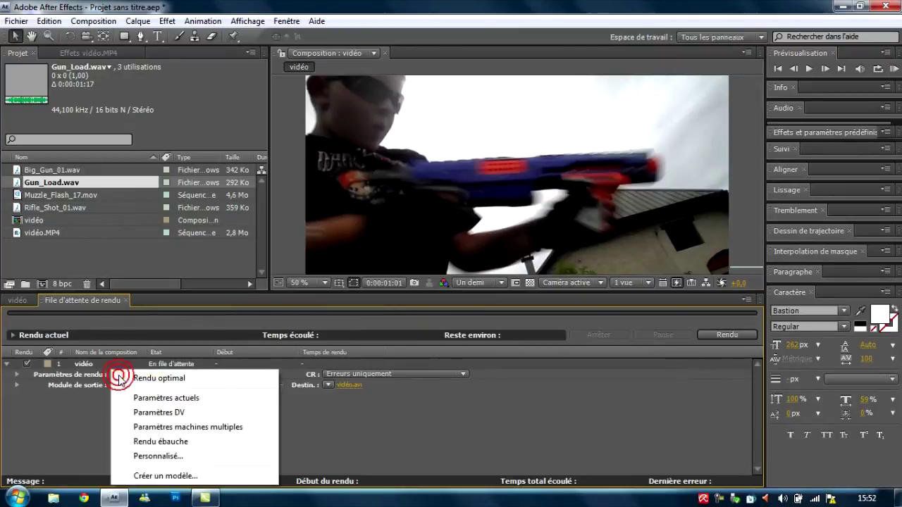
{"action": "left_click", "coordinate": [86, 403]}
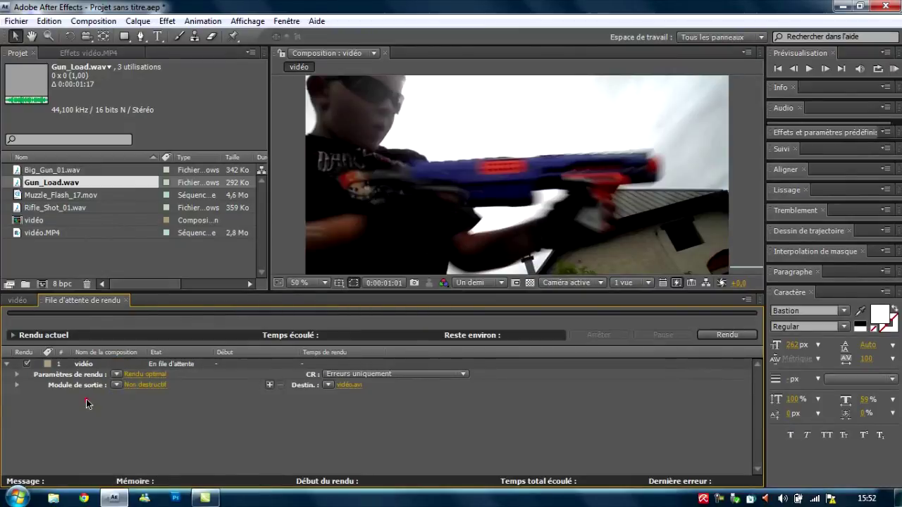
{"action": "left_click", "coordinate": [160, 377]}
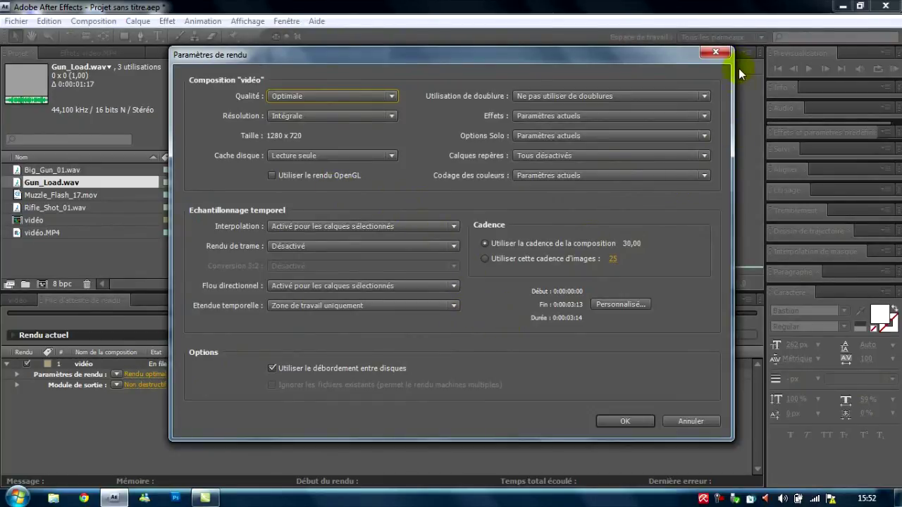
{"action": "left_click", "coordinate": [717, 52]}
Step: Enable audio output in the Non destructif output module and render the vidéo composition to vidéo.avi
{"action": "left_click", "coordinate": [145, 385]}
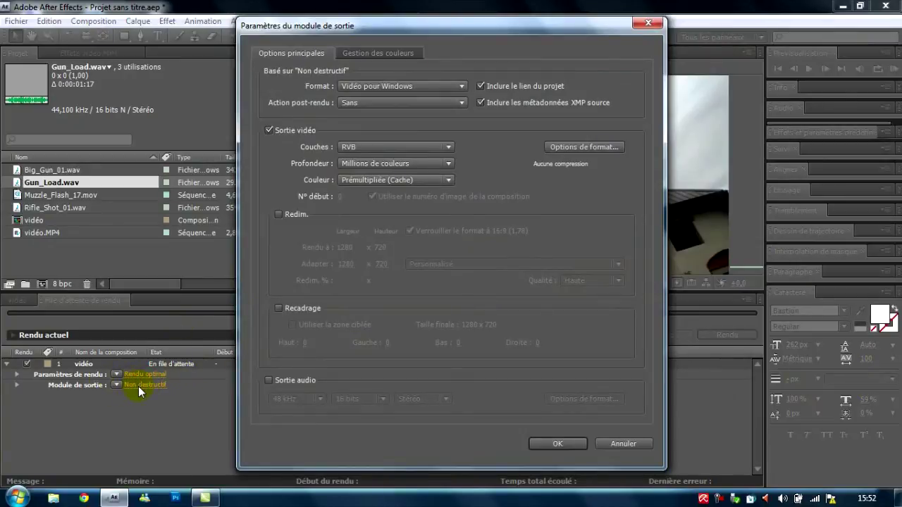
{"action": "left_click", "coordinate": [268, 381]}
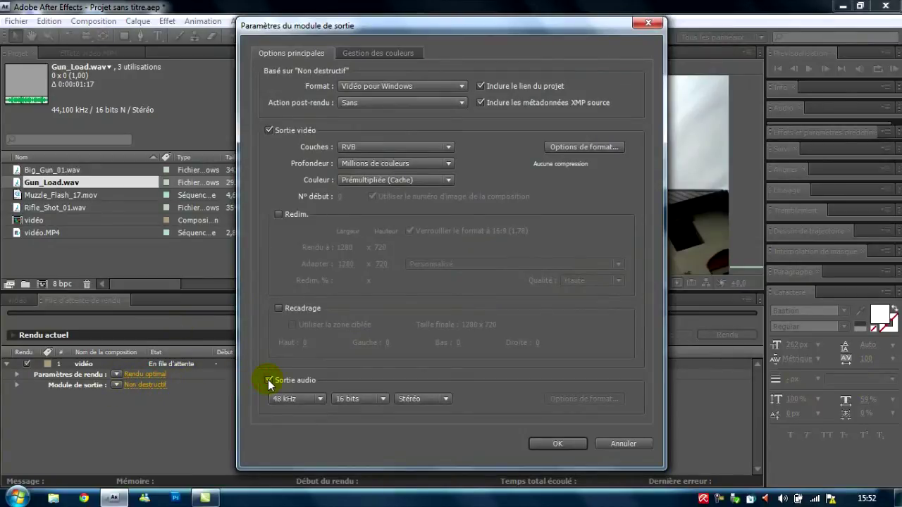
{"action": "left_click", "coordinate": [557, 444]}
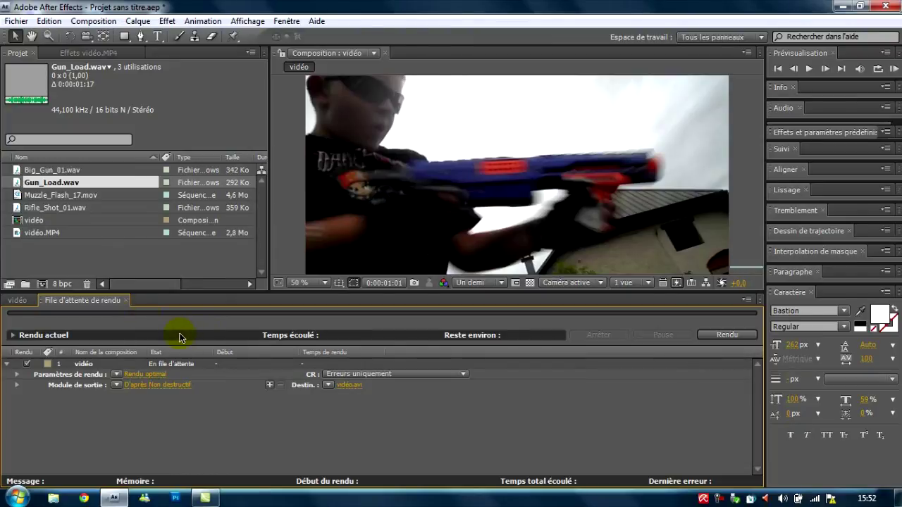
{"action": "left_click", "coordinate": [720, 336]}
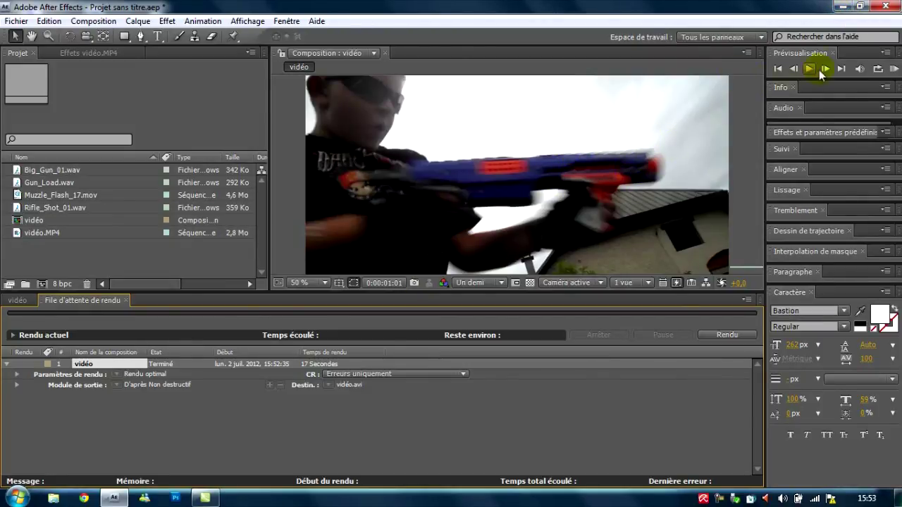
Step: Switch to the desktop, move the rendered vidéo clip to an open area and play it in the media player to check it
{"action": "left_click", "coordinate": [840, 6]}
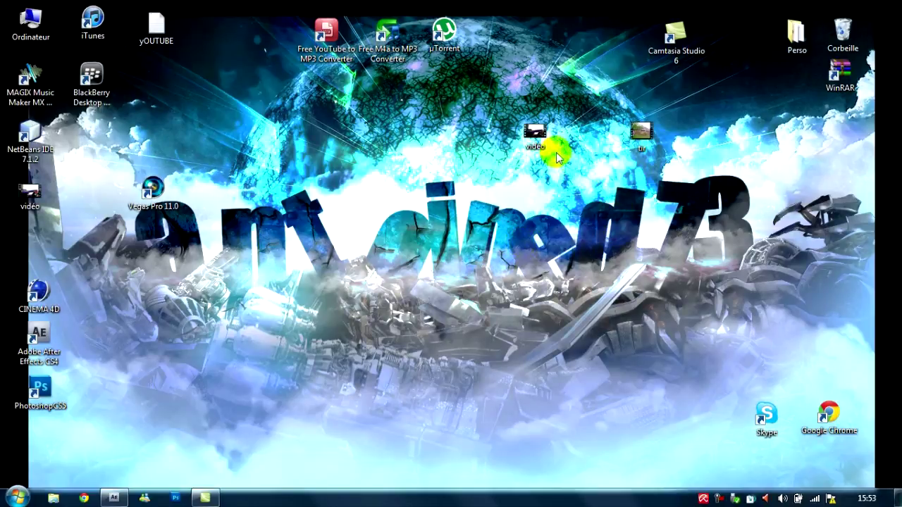
{"action": "left_click", "coordinate": [533, 136]}
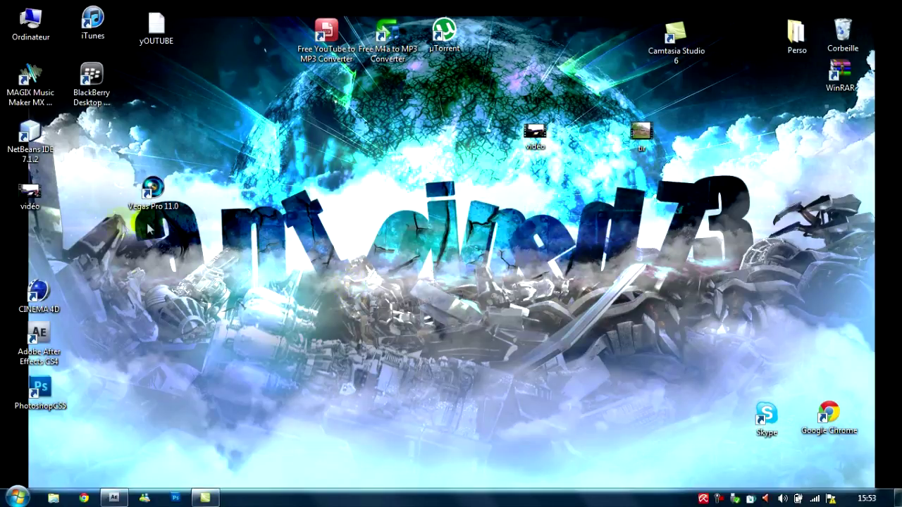
{"action": "left_click_drag", "start_coordinate": [32, 201], "coordinate": [405, 148]}
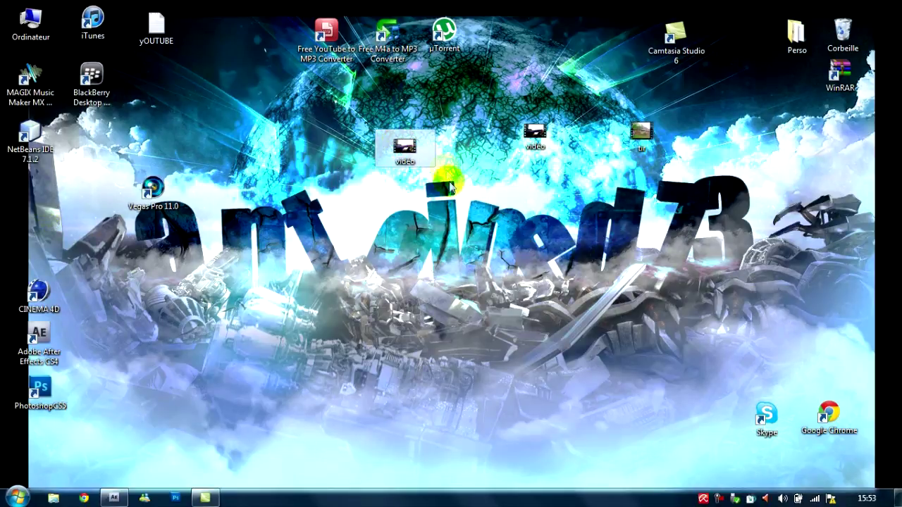
{"action": "double_click", "coordinate": [414, 146]}
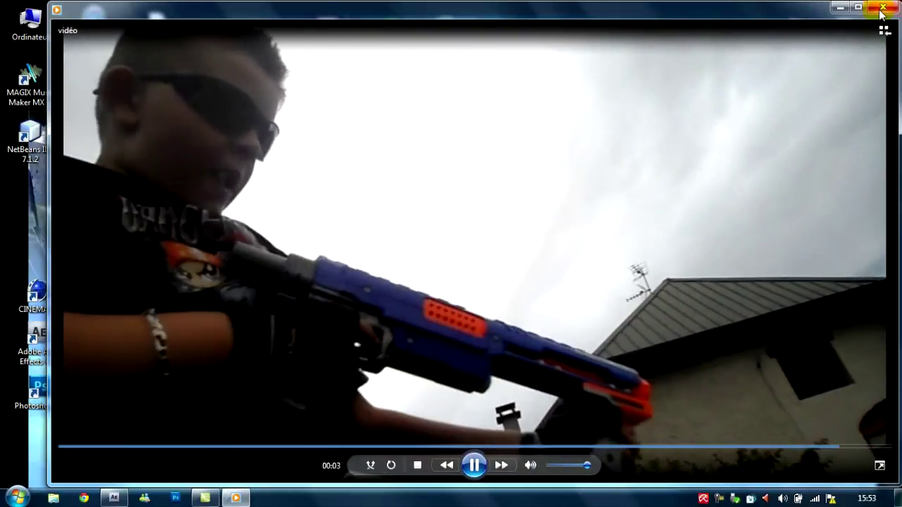
{"action": "left_click", "coordinate": [883, 7]}
Step: Move the rendered vidéo clip above the original vidéo file on the desktop and delete it to the Recycle Bin
{"action": "left_click_drag", "start_coordinate": [399, 159], "coordinate": [539, 104]}
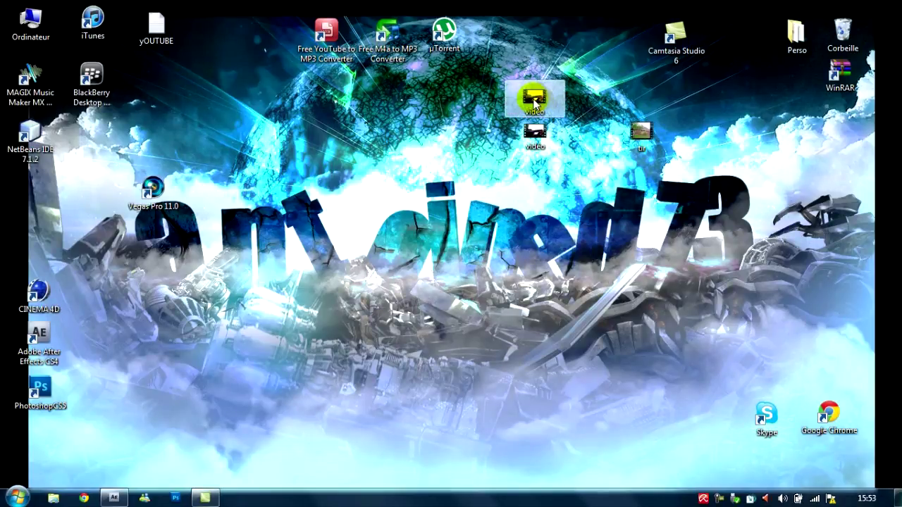
{"action": "key", "text": "Delete"}
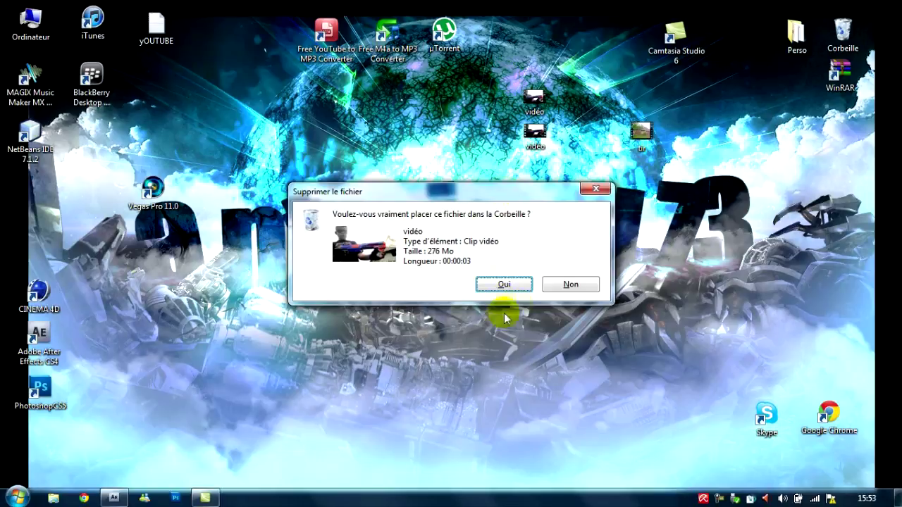
{"action": "left_click", "coordinate": [526, 284]}
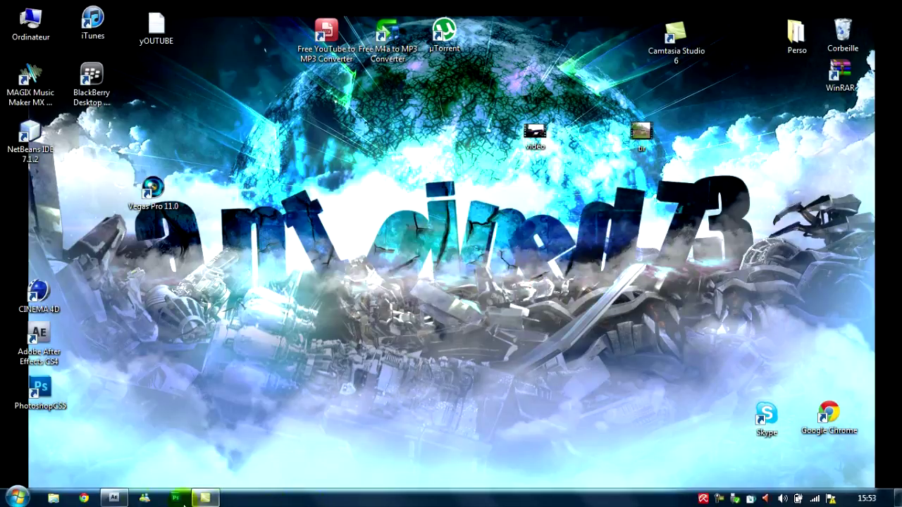
{"action": "mouse_move", "coordinate": [112, 500]}
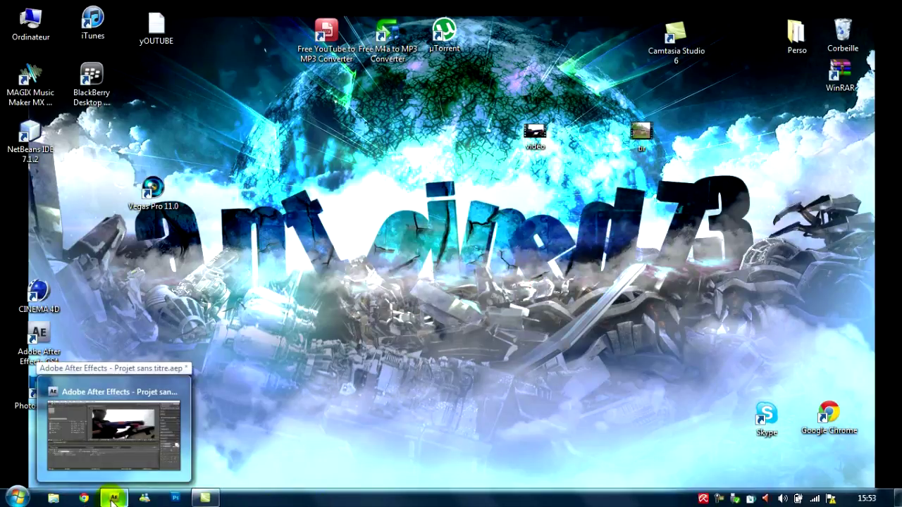